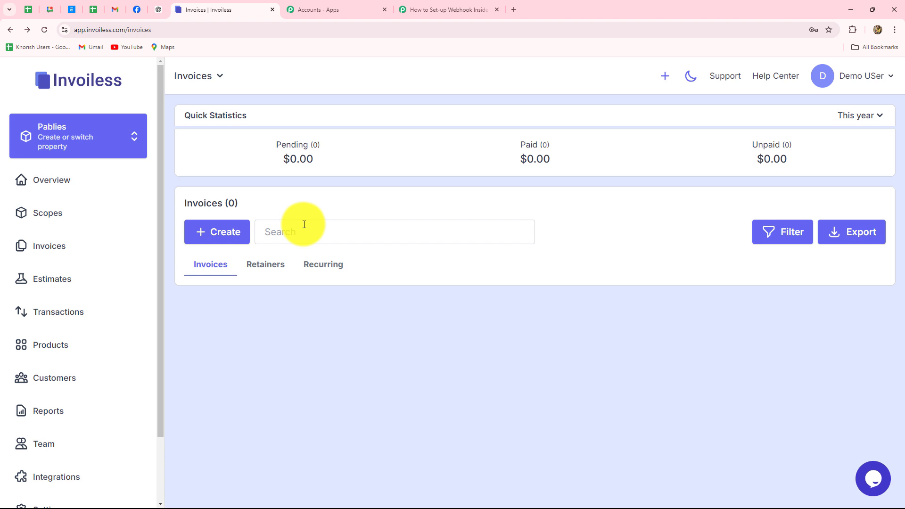
Glance at the Invoiless invoices page, then return to the 'How to Set-up Webhook Inside Invoiless' workflow.
{"action": "left_click", "coordinate": [417, 14]}
{"action": "left_click", "coordinate": [155, 250]}
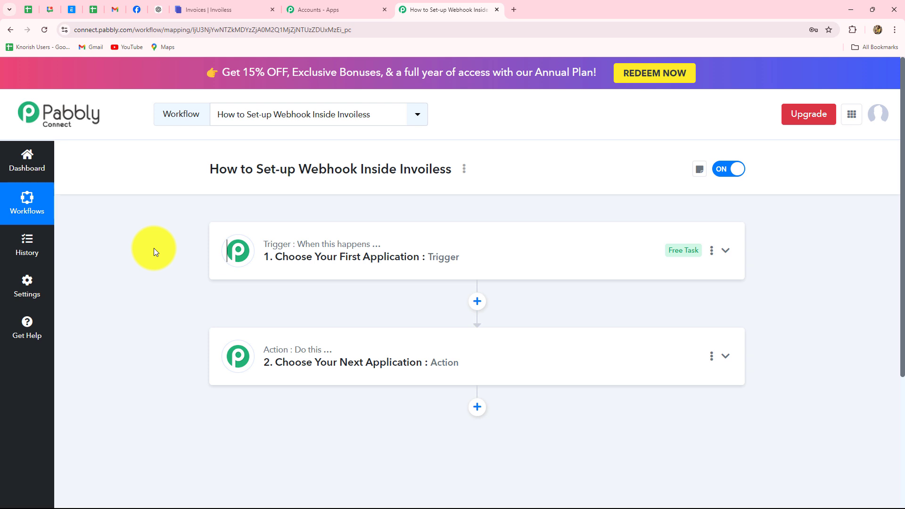
{"action": "left_click", "coordinate": [211, 6]}
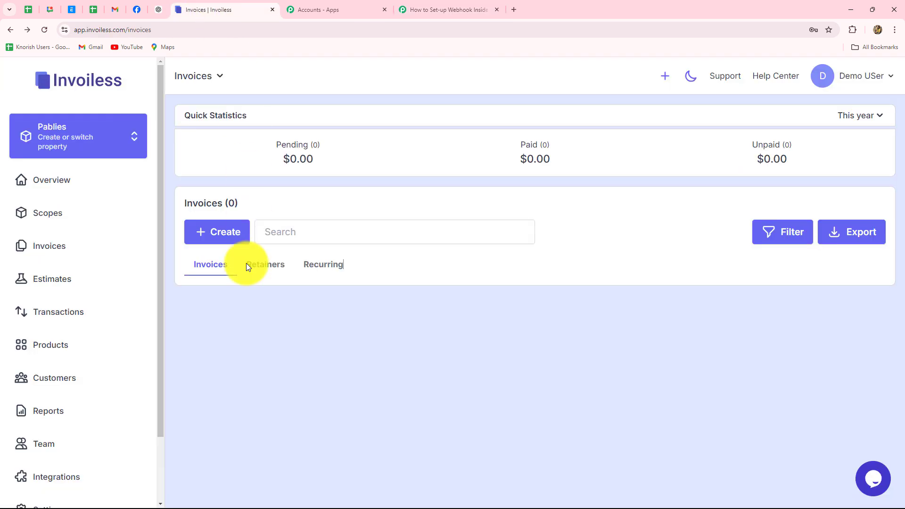
{"action": "left_click", "coordinate": [456, 9]}
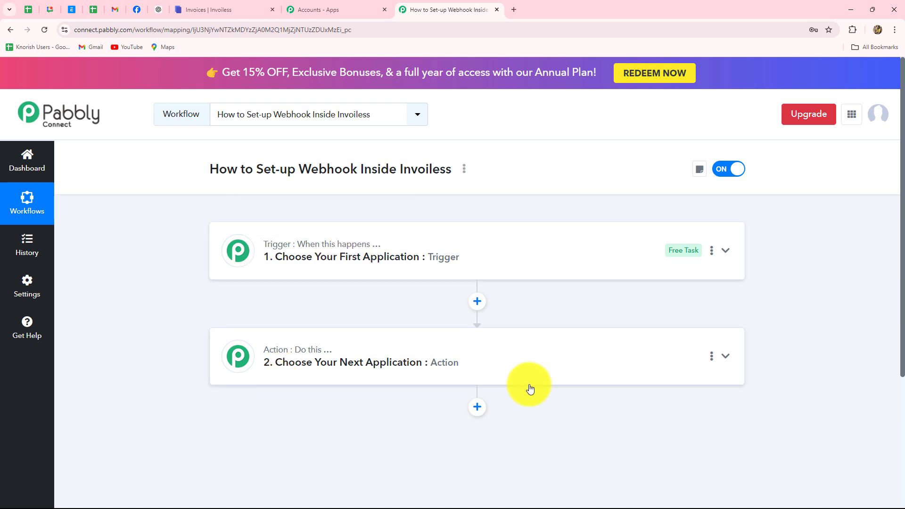
{"action": "scroll", "coordinate": [526, 384], "scroll_direction": "down", "scroll_amount": 1}
{"action": "scroll", "coordinate": [527, 384], "scroll_direction": "up", "scroll_amount": 1}
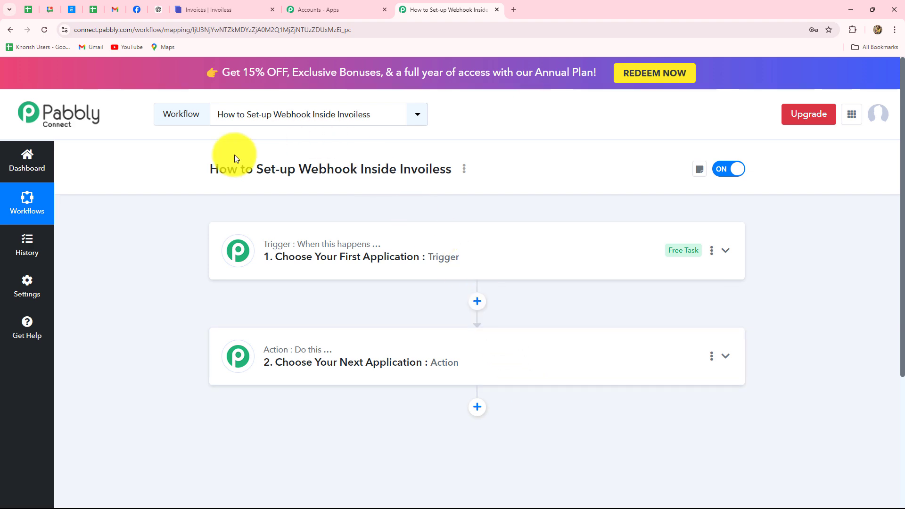
{"action": "left_click", "coordinate": [230, 1]}
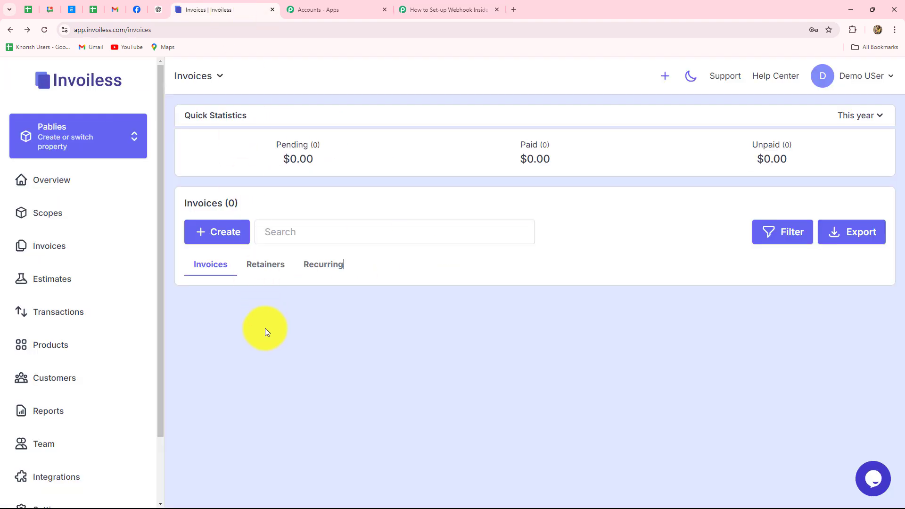
{"action": "left_click", "coordinate": [453, 6]}
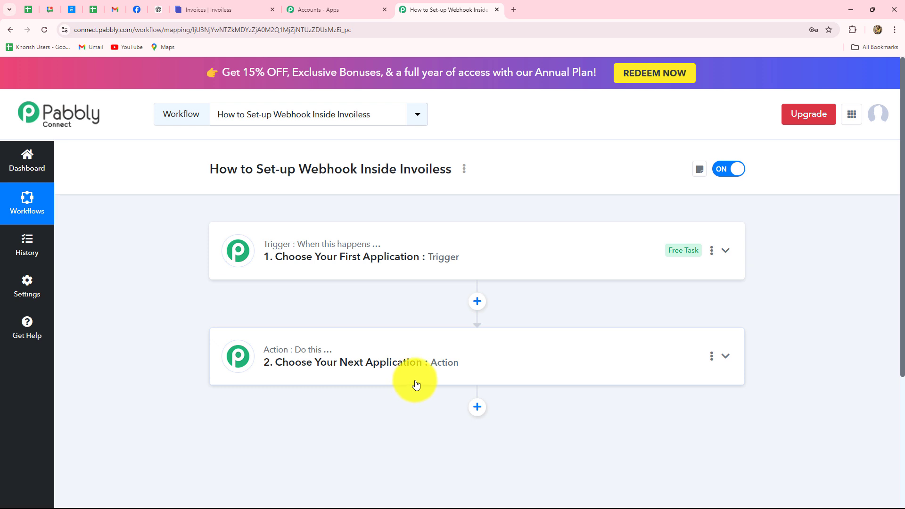
Search 'Invo' in the trigger's app list, pick Invoiless, and list its trigger events.
{"action": "left_click", "coordinate": [391, 243]}
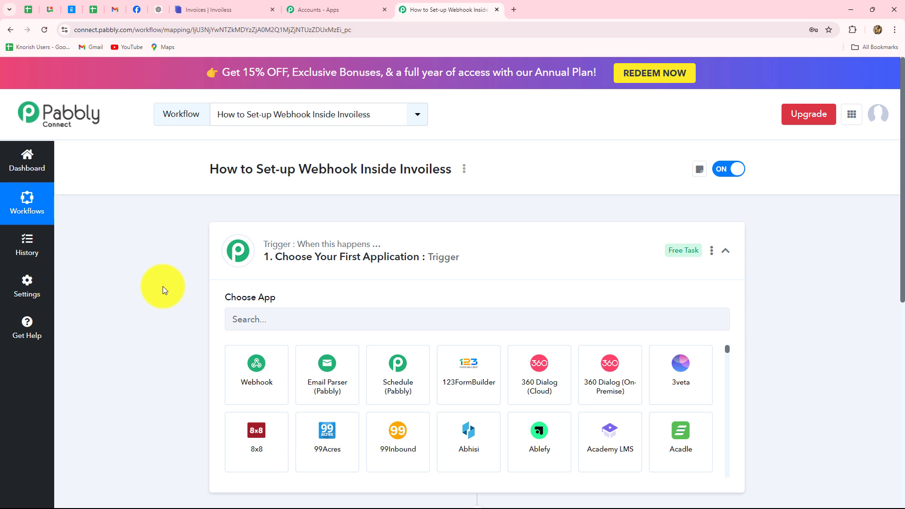
{"action": "left_click_drag", "start_coordinate": [299, 170], "coordinate": [349, 170]}
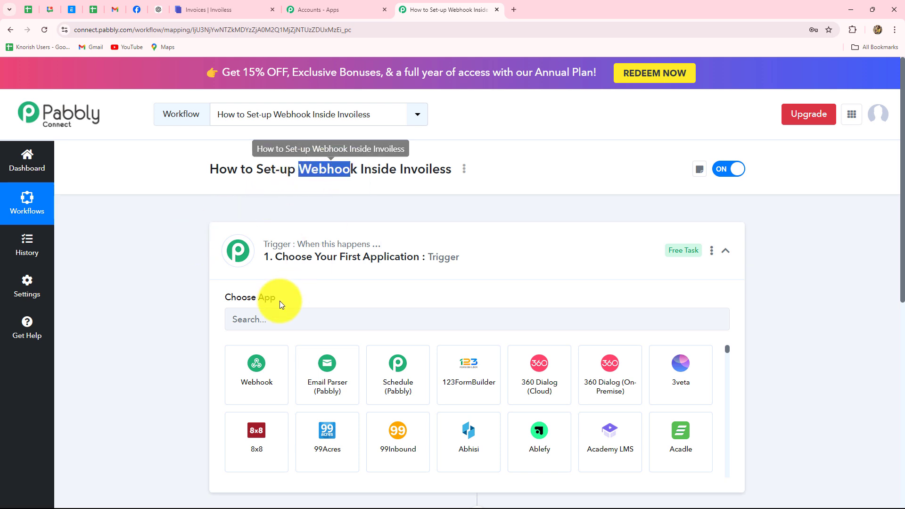
{"action": "scroll", "coordinate": [214, 315], "scroll_direction": "down", "scroll_amount": 2}
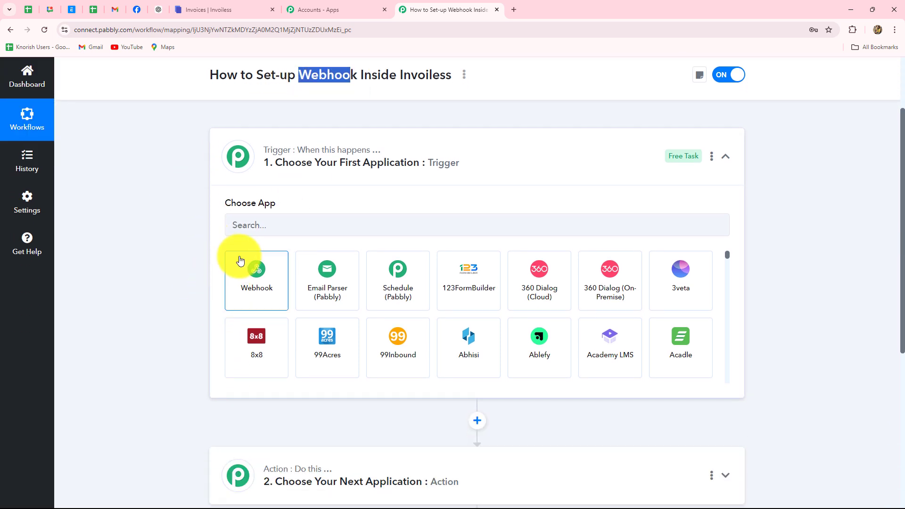
{"action": "left_click", "coordinate": [245, 226]}
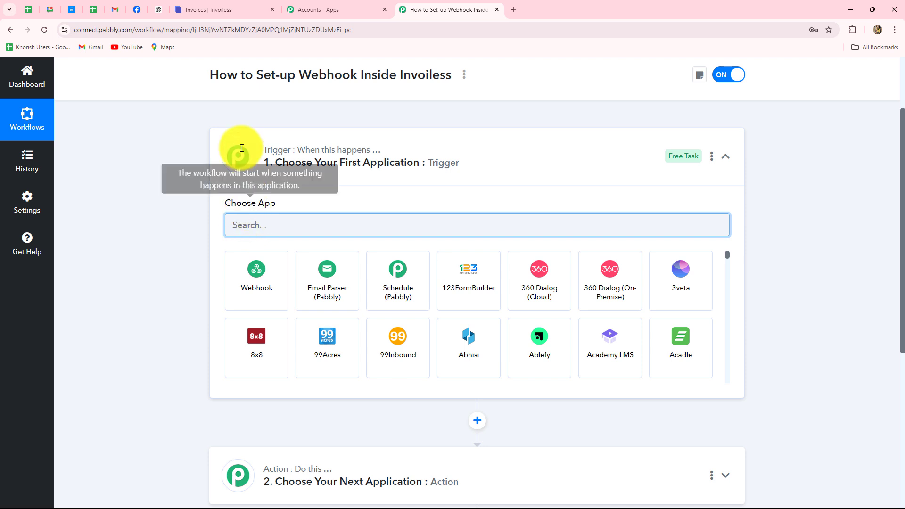
{"action": "key", "text": "Caps_Lock"}
{"action": "type", "text": "Invo"}
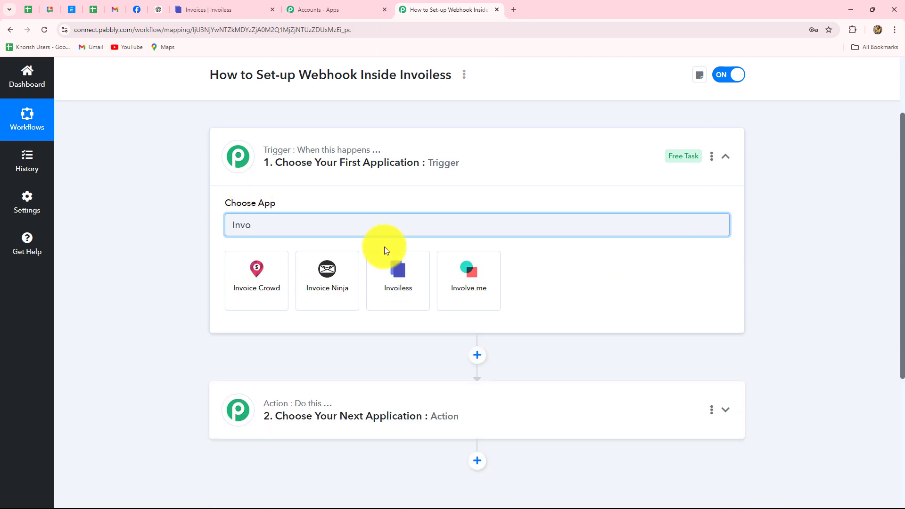
{"action": "left_click", "coordinate": [394, 287]}
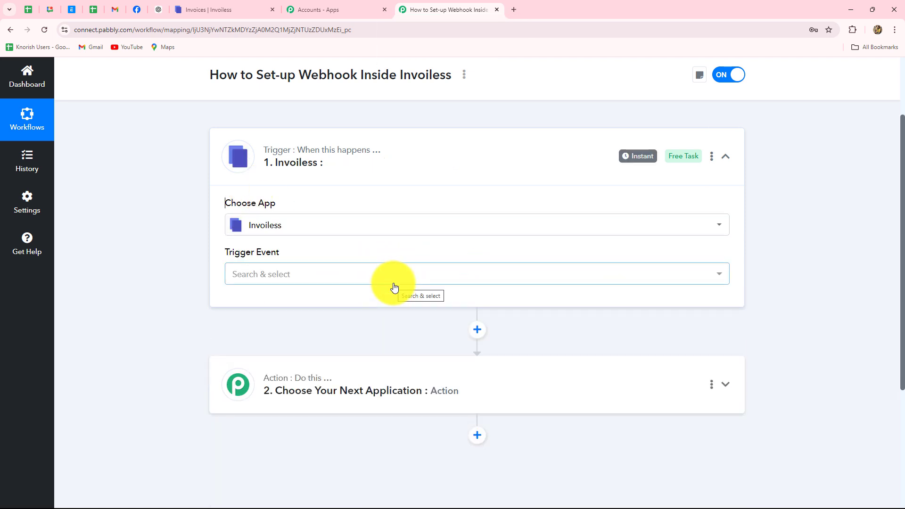
{"action": "left_click", "coordinate": [392, 282]}
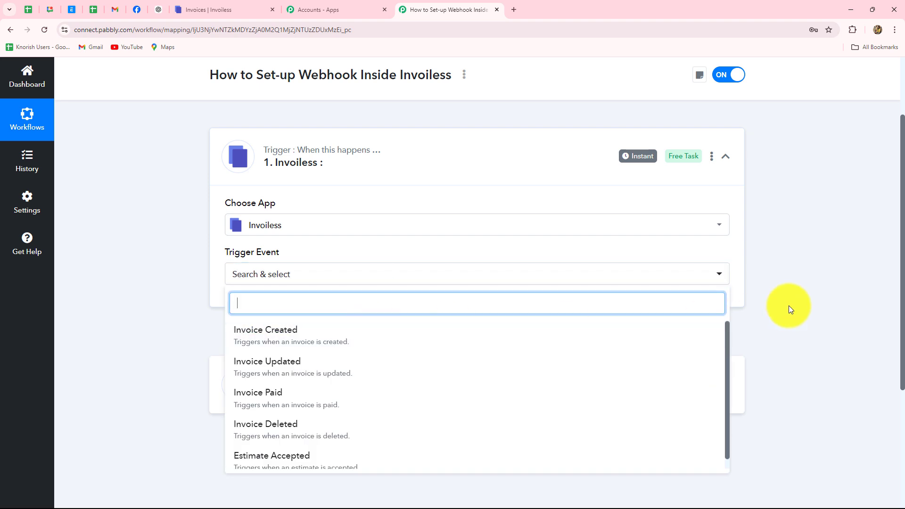
{"action": "scroll", "coordinate": [796, 299], "scroll_direction": "down", "scroll_amount": 2}
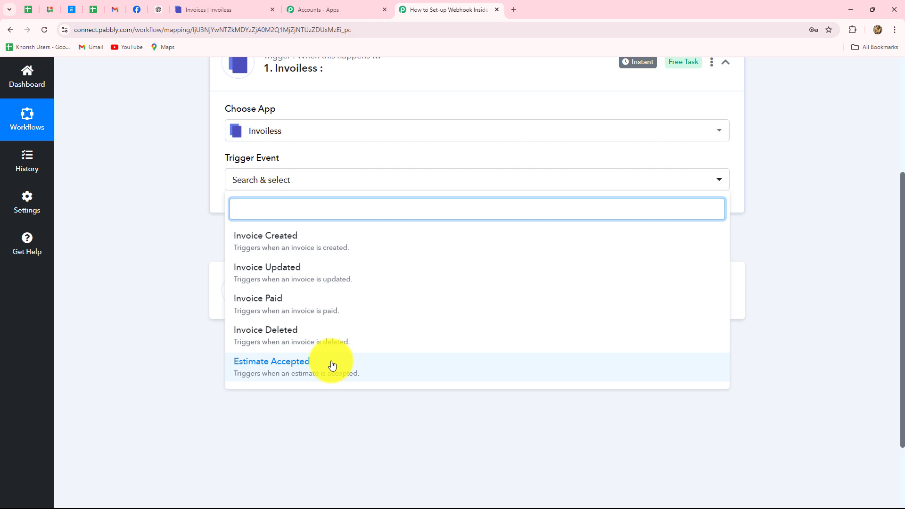
Set the Invoiless trigger event to Invoice Created.
{"action": "left_click", "coordinate": [250, 242]}
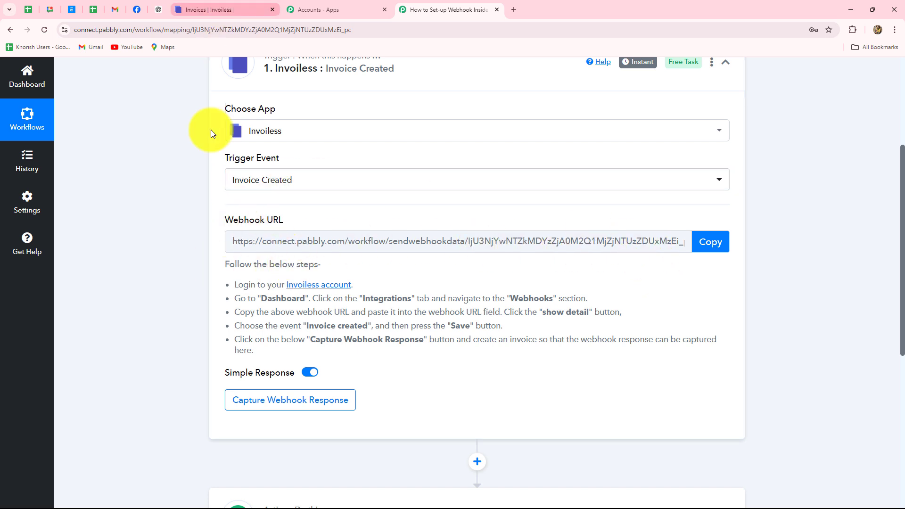
{"action": "left_click", "coordinate": [211, 9]}
{"action": "left_click", "coordinate": [417, 6]}
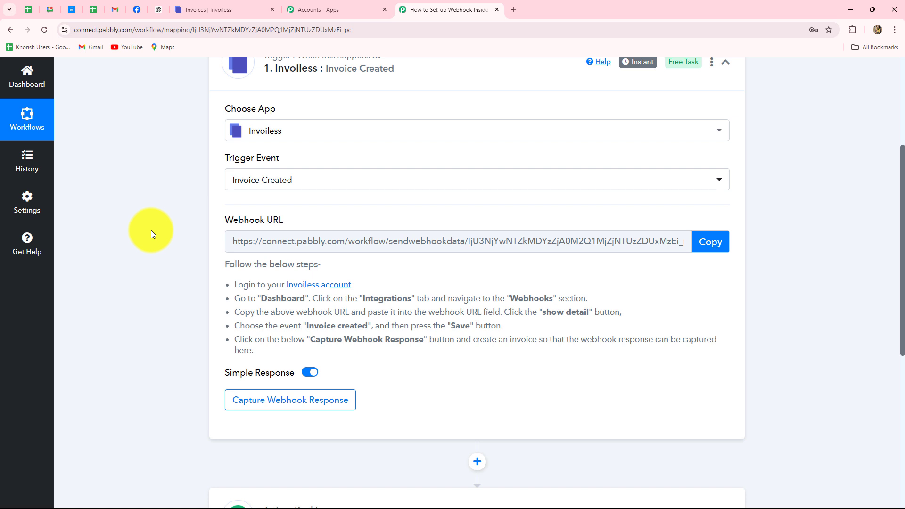
Copy the generated Pabbly webhook URL for use in Invoiless.
{"action": "scroll", "coordinate": [159, 222], "scroll_direction": "up", "scroll_amount": 2}
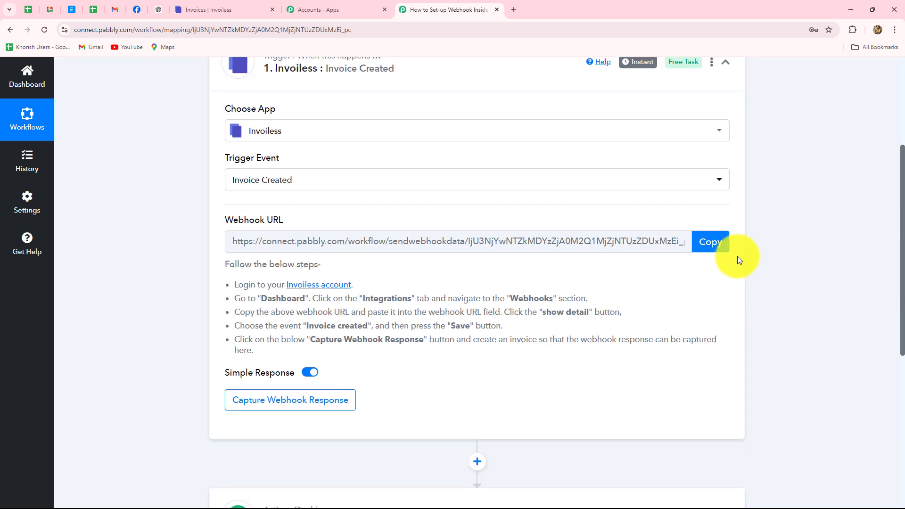
{"action": "left_click", "coordinate": [721, 241]}
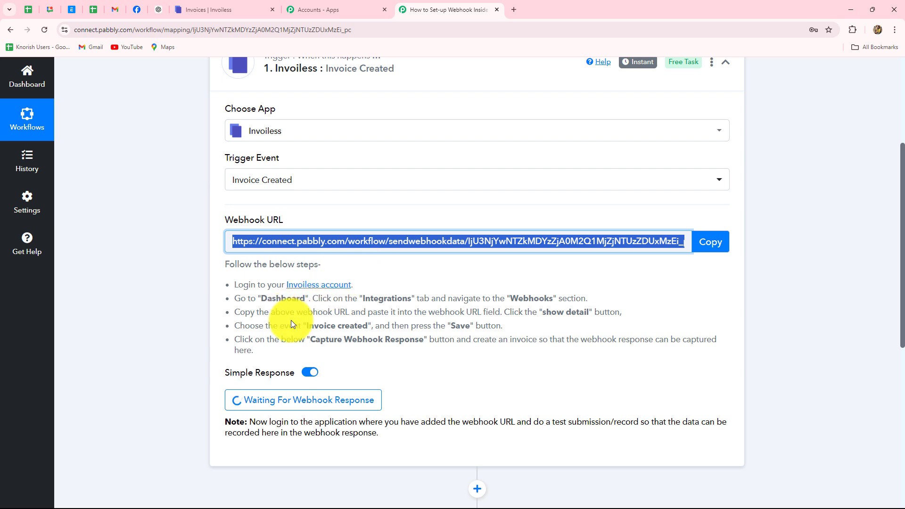
{"action": "left_click_drag", "start_coordinate": [236, 285], "coordinate": [289, 354]}
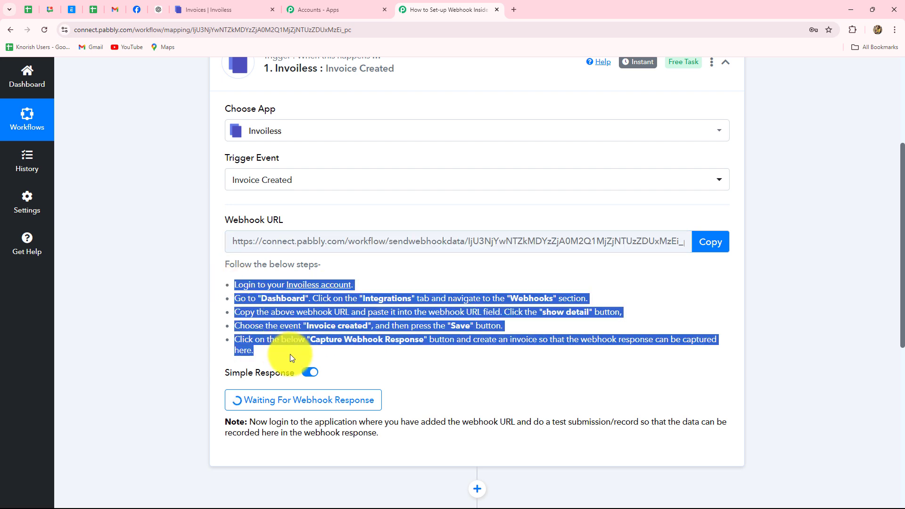
{"action": "left_click", "coordinate": [169, 325]}
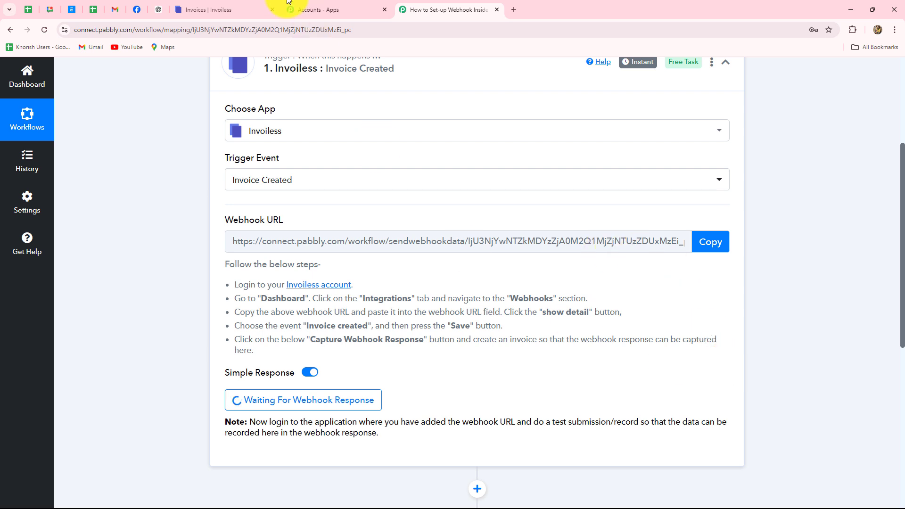
In Invoiless Integrations, replace the old webhook URL with the copied Pabbly URL.
{"action": "left_click", "coordinate": [232, 13]}
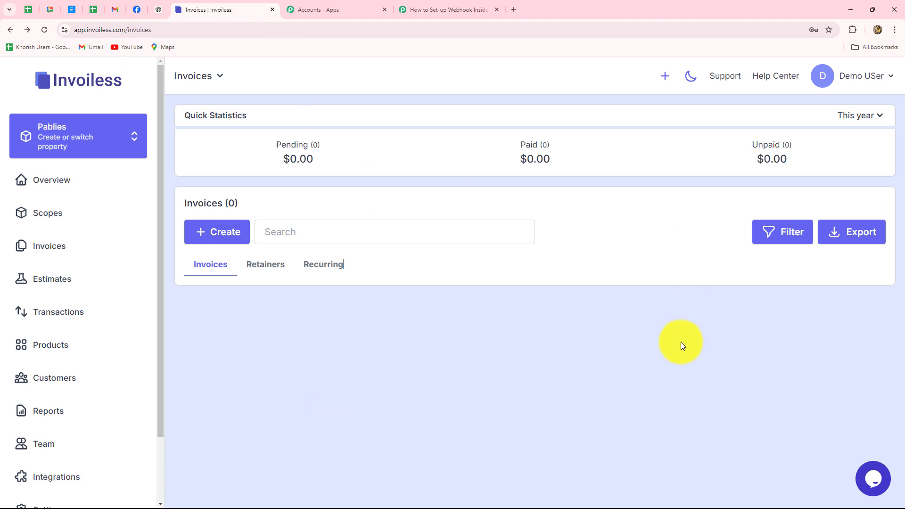
{"action": "scroll", "coordinate": [78, 306], "scroll_direction": "down", "scroll_amount": 2}
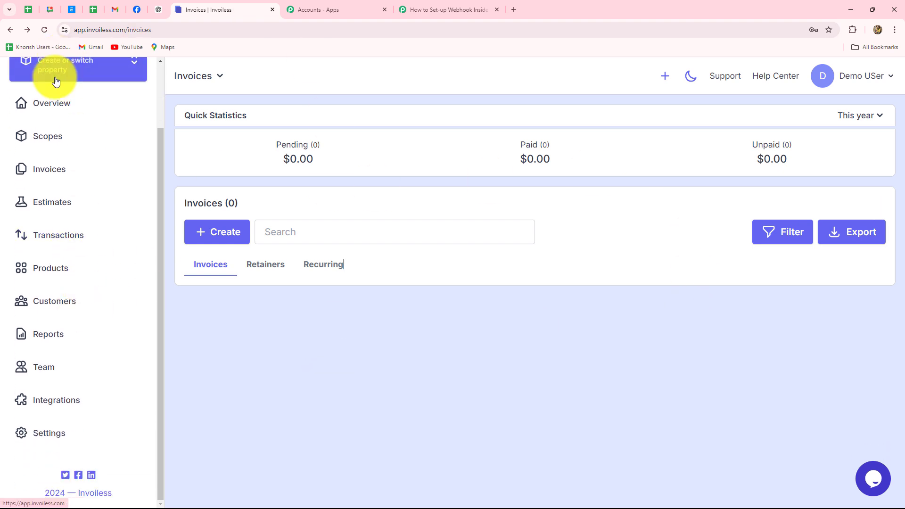
{"action": "left_click", "coordinate": [63, 401]}
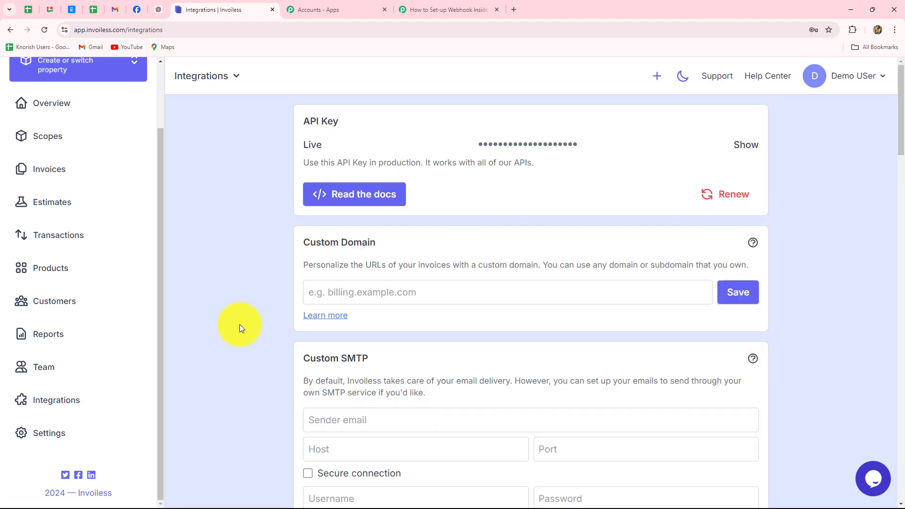
{"action": "scroll", "coordinate": [240, 324], "scroll_direction": "down", "scroll_amount": 10}
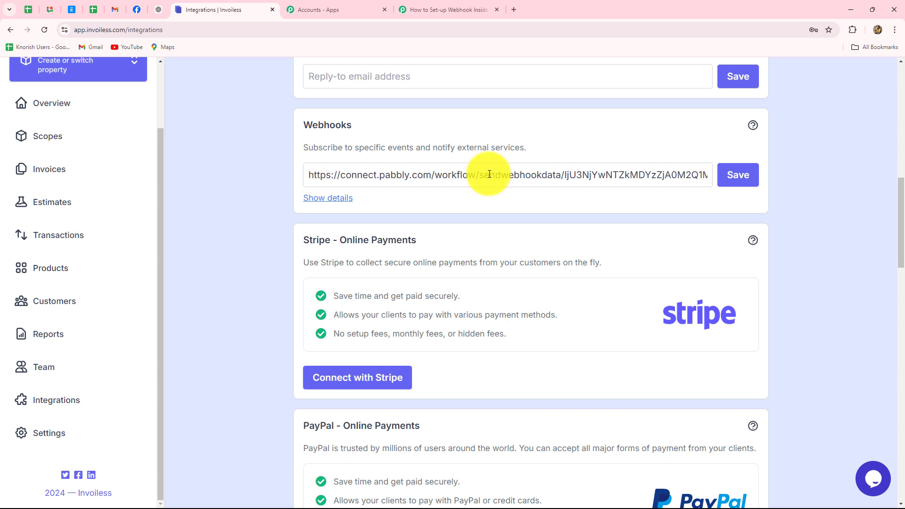
{"action": "left_click_drag", "start_coordinate": [308, 176], "coordinate": [723, 198]}
{"action": "key", "text": "BackSpace"}
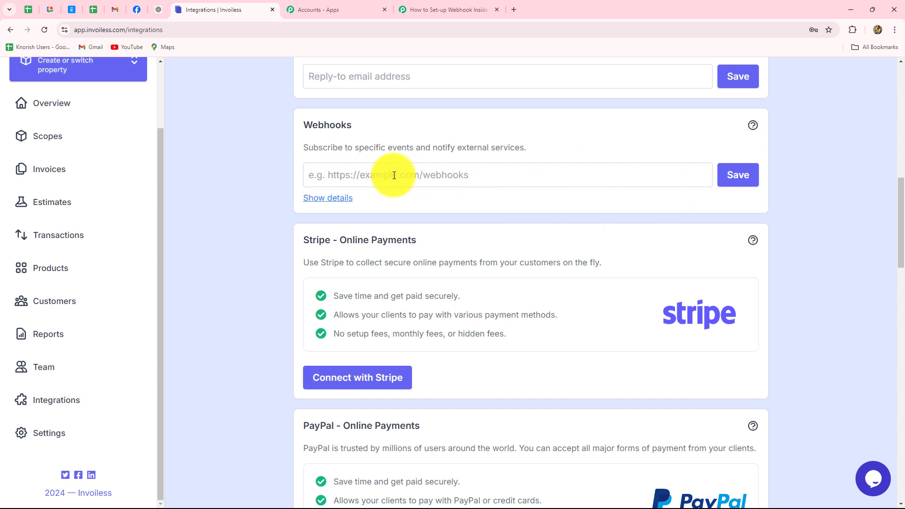
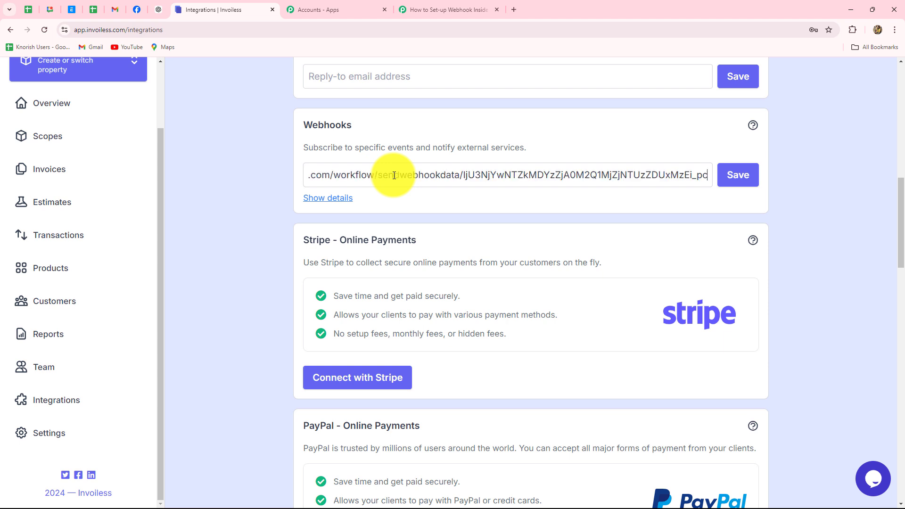
{"action": "left_click", "coordinate": [259, 194]}
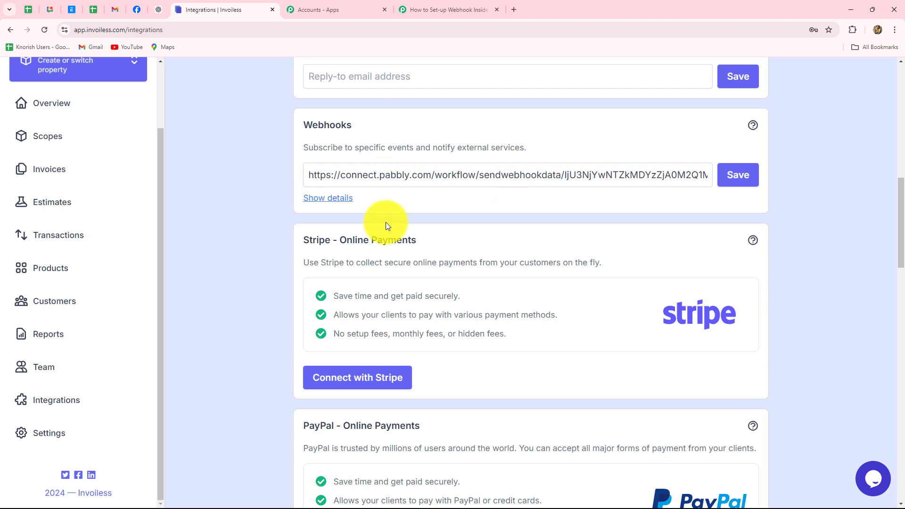
Tick the Invoice created event and save the webhook subscription.
{"action": "left_click", "coordinate": [311, 198]}
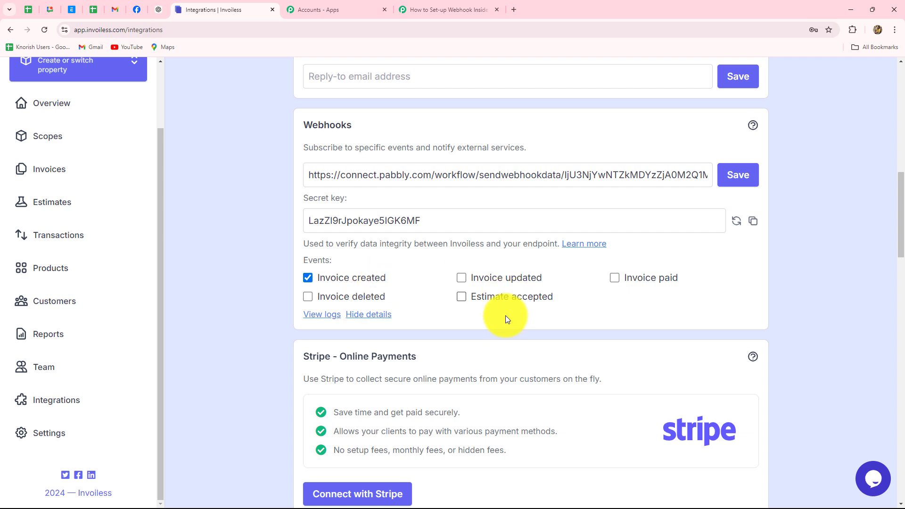
{"action": "left_click", "coordinate": [419, 10]}
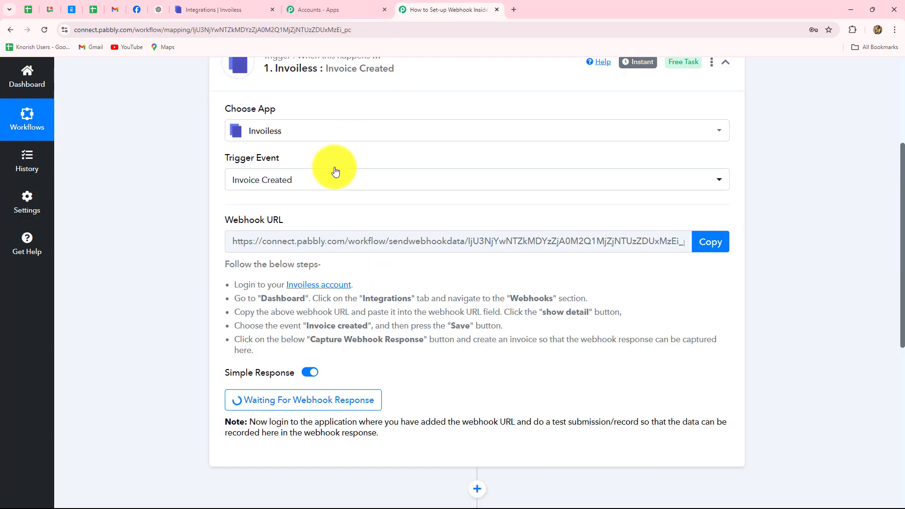
{"action": "left_click", "coordinate": [233, 9]}
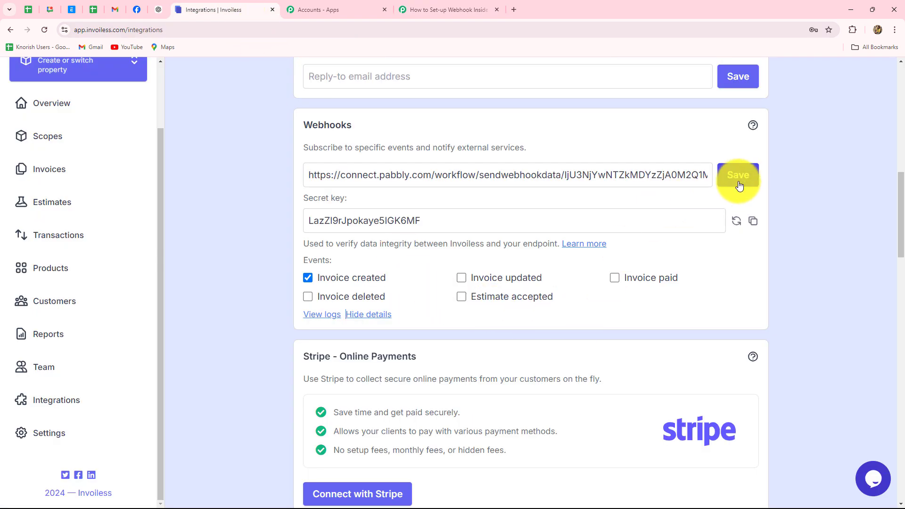
{"action": "left_click", "coordinate": [741, 180]}
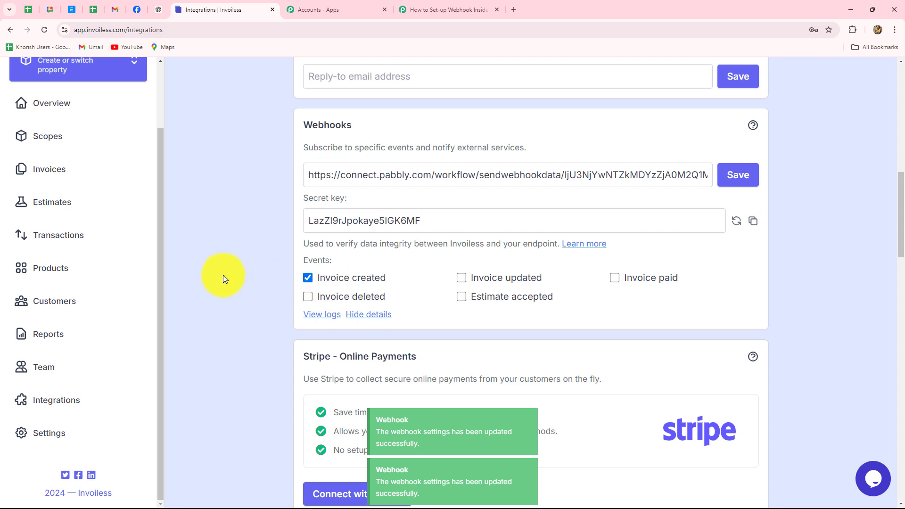
{"action": "left_click", "coordinate": [432, 10]}
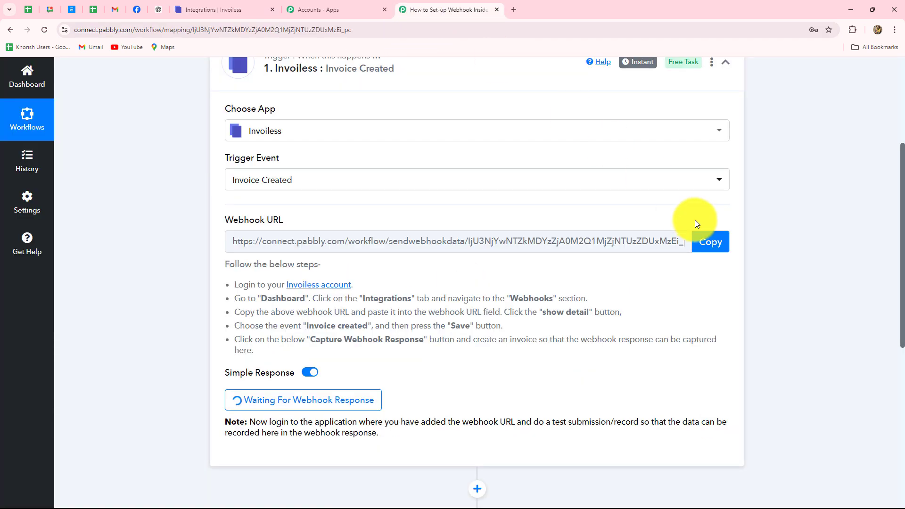
Scroll through the Invoice Created trigger setup while it waits for a webhook response.
{"action": "scroll", "coordinate": [695, 219], "scroll_direction": "down", "scroll_amount": 3}
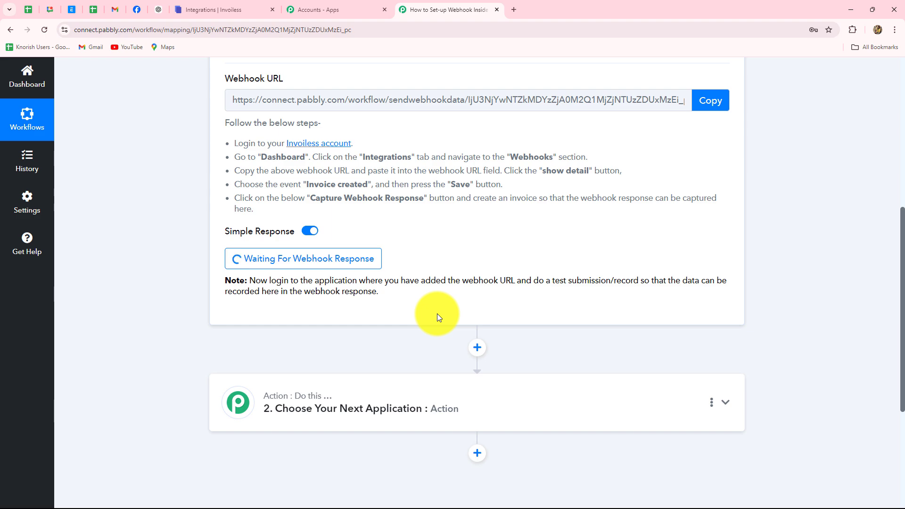
{"action": "scroll", "coordinate": [436, 313], "scroll_direction": "up", "scroll_amount": 4}
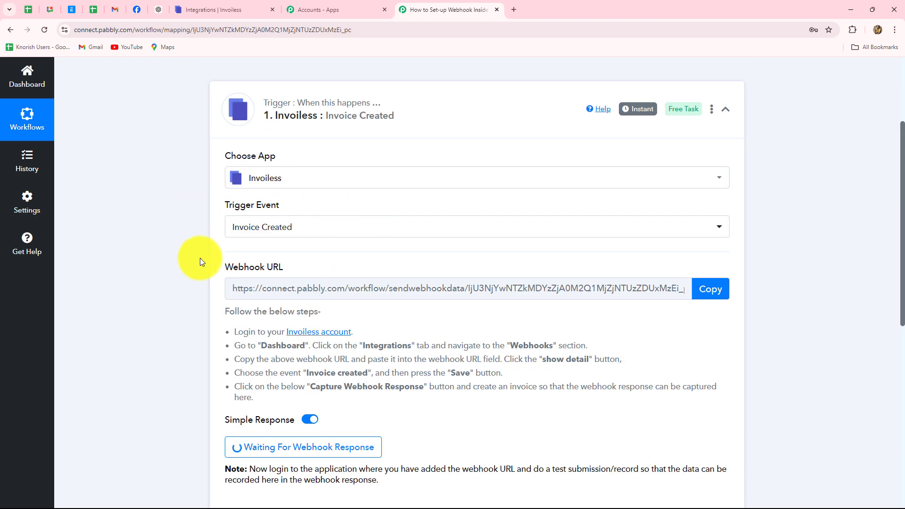
{"action": "scroll", "coordinate": [174, 275], "scroll_direction": "down", "scroll_amount": 4}
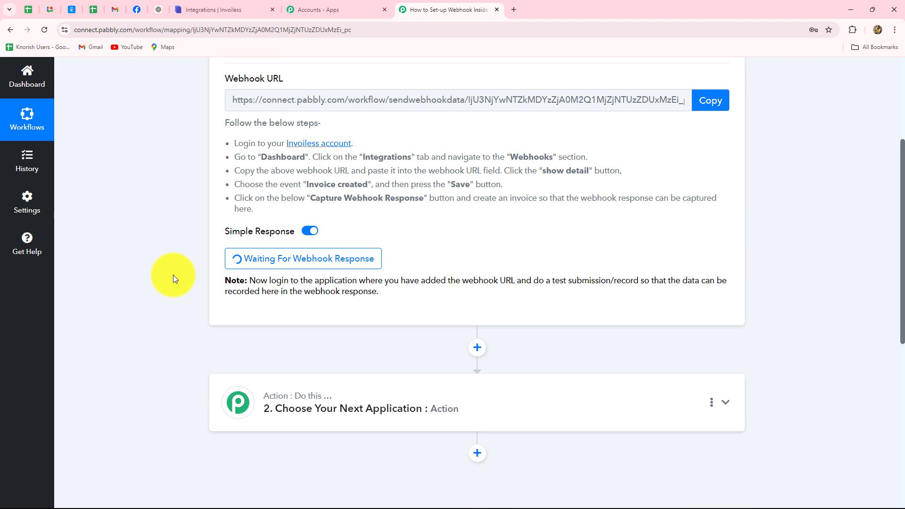
{"action": "scroll", "coordinate": [193, 172], "scroll_direction": "up", "scroll_amount": 3}
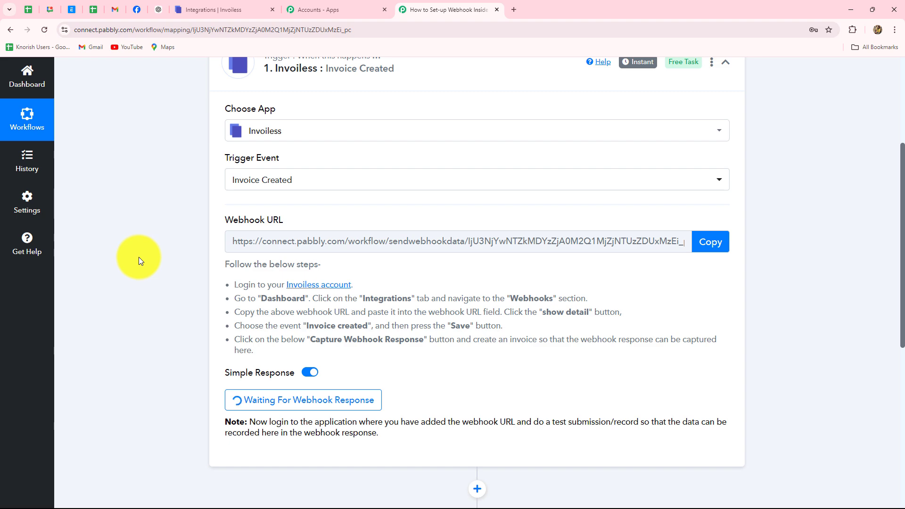
{"action": "scroll", "coordinate": [136, 259], "scroll_direction": "down", "scroll_amount": 3}
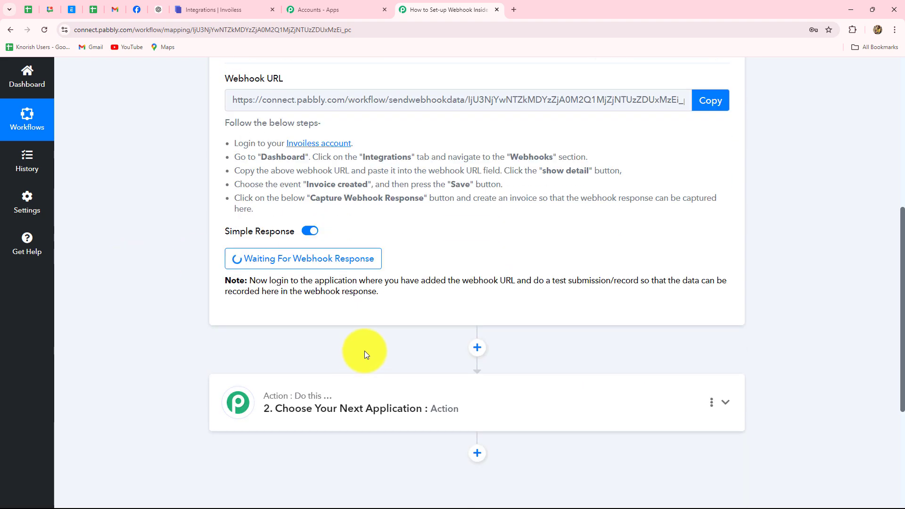
Start a new invoice from the Invoiless Invoices list, leaving the dates unchanged.
{"action": "left_click", "coordinate": [228, 7]}
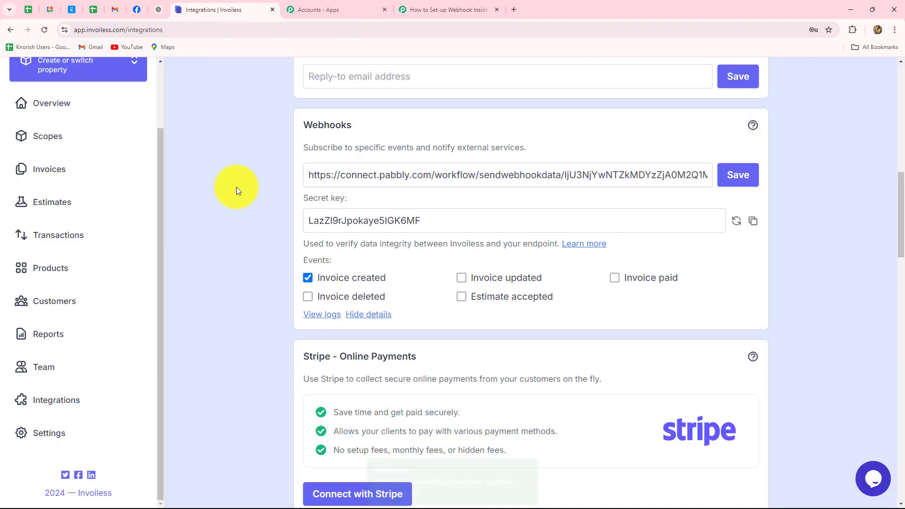
{"action": "left_click", "coordinate": [58, 171]}
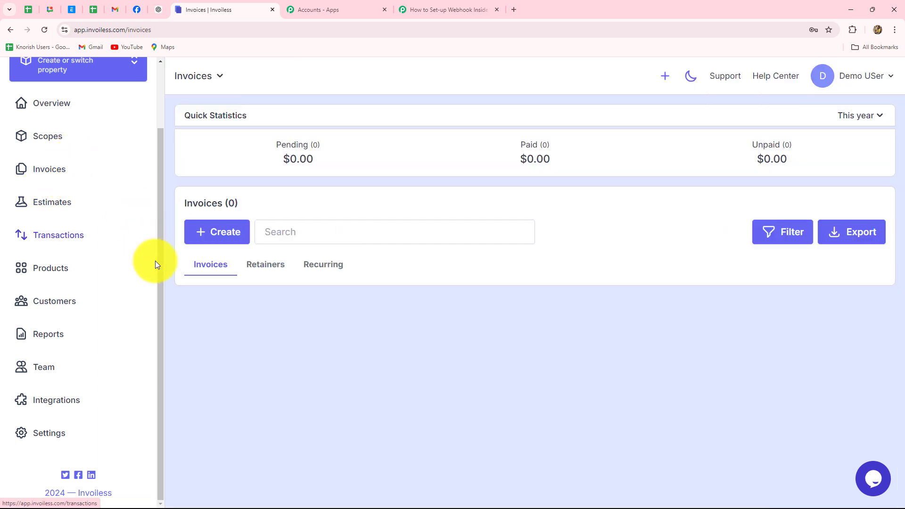
{"action": "left_click", "coordinate": [217, 231]}
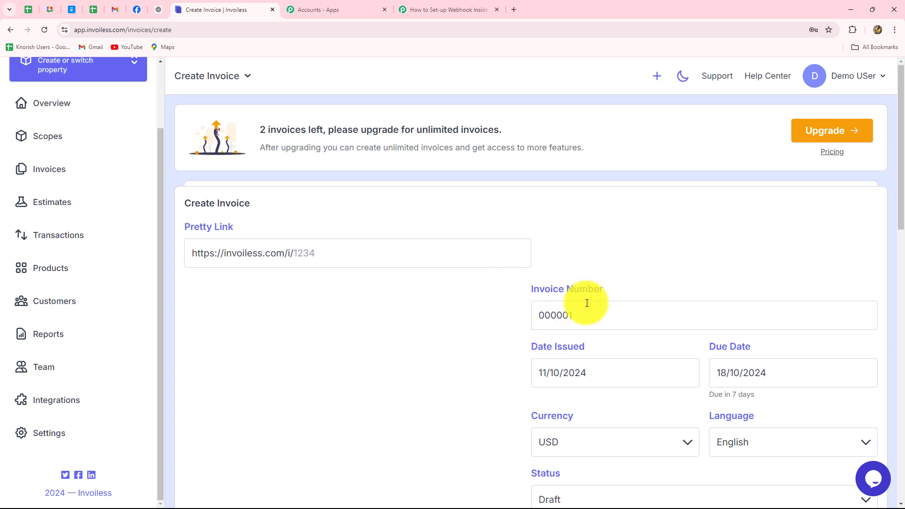
{"action": "left_click", "coordinate": [535, 384]}
{"action": "left_click", "coordinate": [797, 375]}
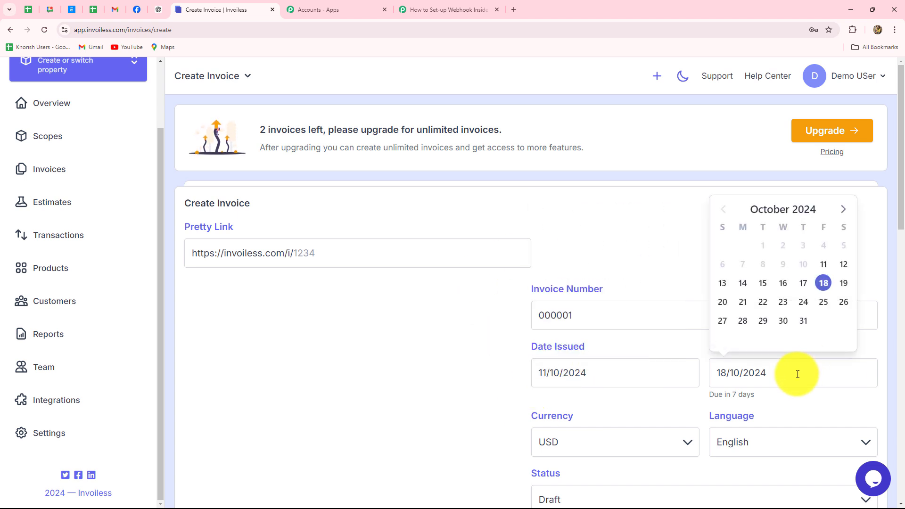
{"action": "left_click", "coordinate": [580, 375]}
{"action": "left_click", "coordinate": [433, 382]}
{"action": "scroll", "coordinate": [632, 409], "scroll_direction": "down", "scroll_amount": 3}
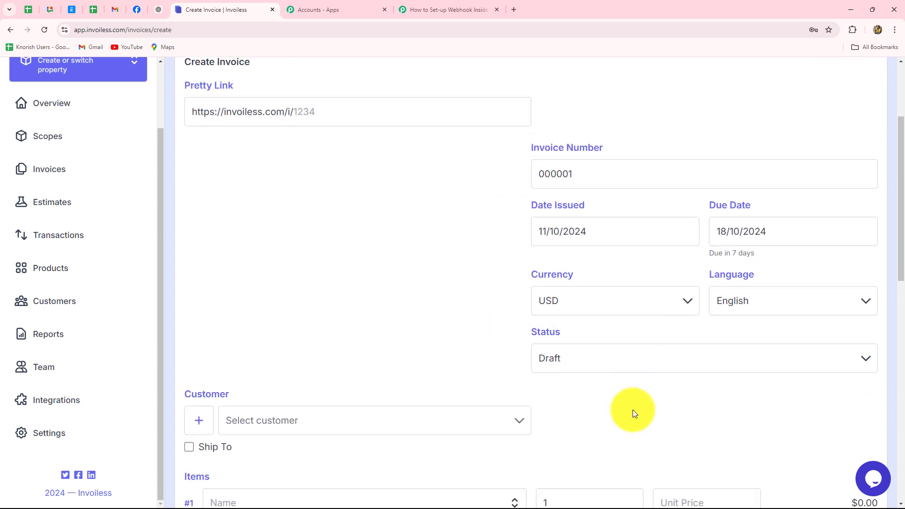
Set the invoice currency to INR, keeping English language and Draft status.
{"action": "left_click", "coordinate": [642, 305]}
{"action": "key", "text": "i"}
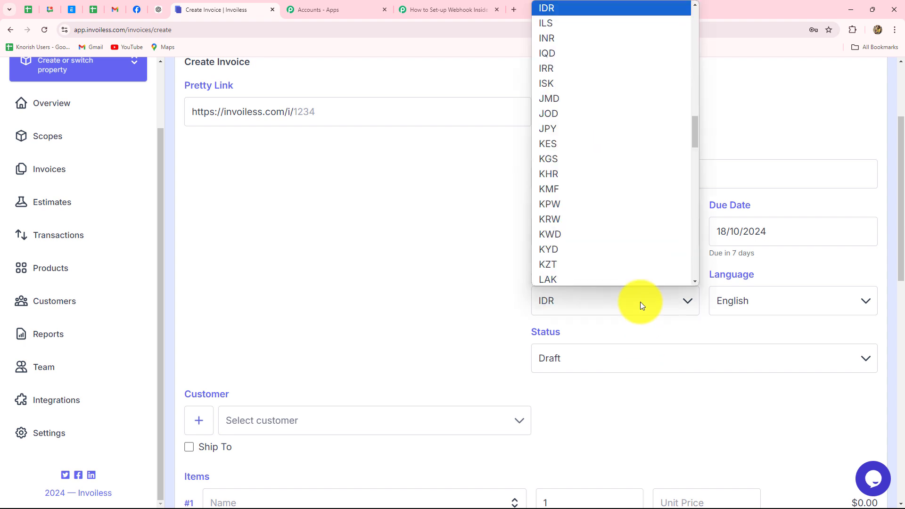
{"action": "key", "text": "n"}
{"action": "left_click", "coordinate": [585, 37]}
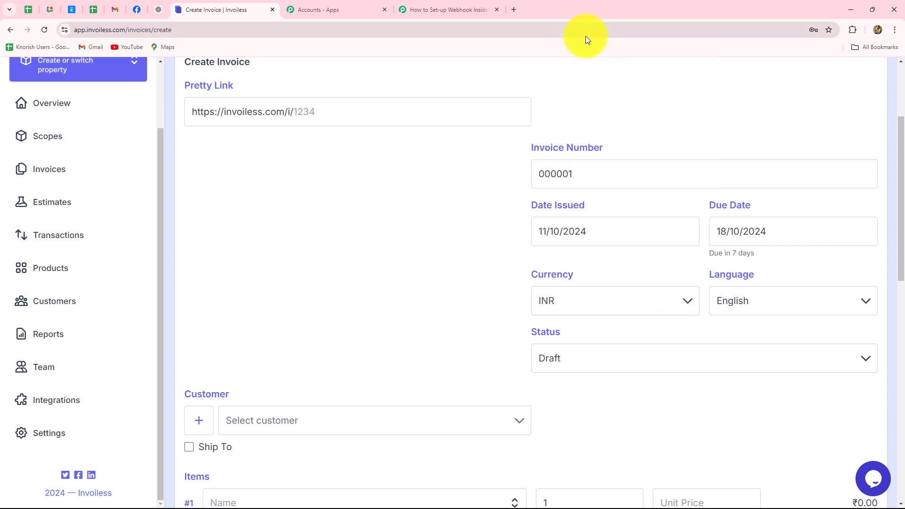
{"action": "left_click", "coordinate": [788, 232]}
{"action": "left_click", "coordinate": [410, 376]}
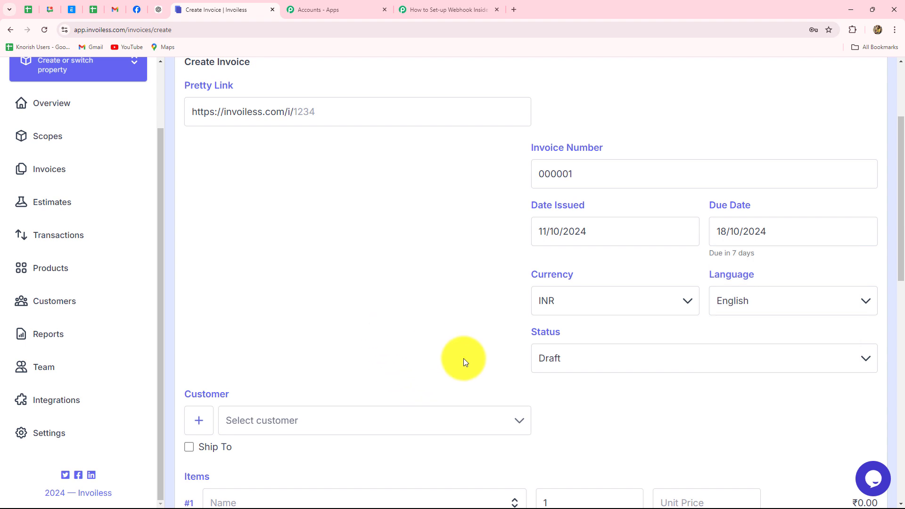
{"action": "left_click", "coordinate": [785, 302]}
{"action": "left_click", "coordinate": [480, 321]}
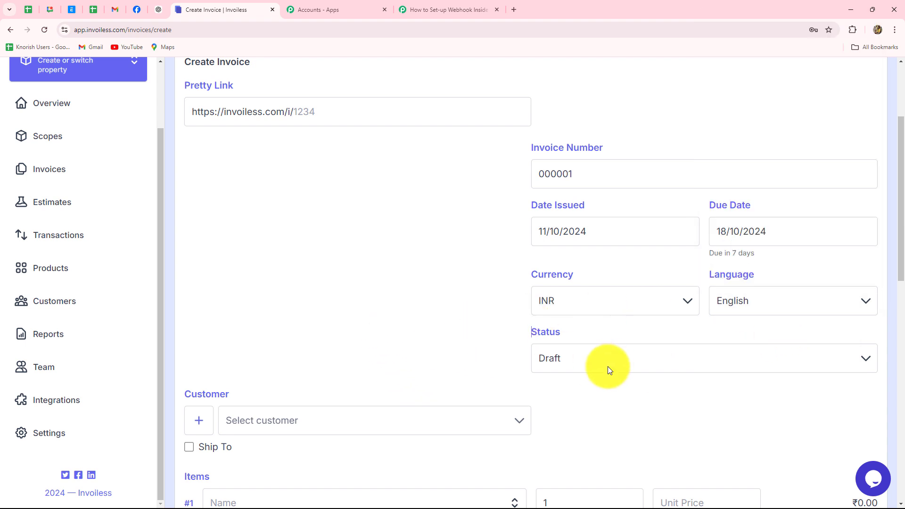
{"action": "left_click", "coordinate": [607, 366]}
{"action": "left_click", "coordinate": [447, 354]}
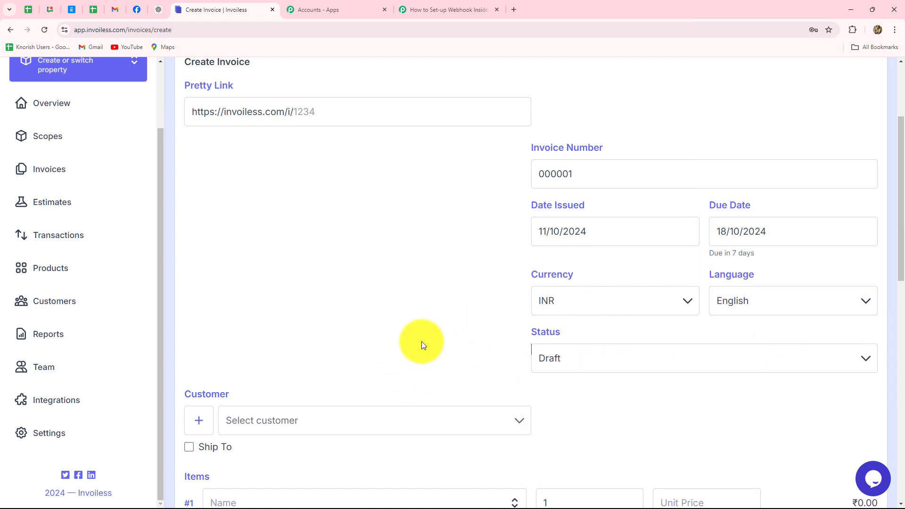
Assign the first listed customer and add Wooden Chair, quantity 2 at 2000.
{"action": "scroll", "coordinate": [414, 337], "scroll_direction": "down", "scroll_amount": 3}
{"action": "left_click", "coordinate": [293, 279]}
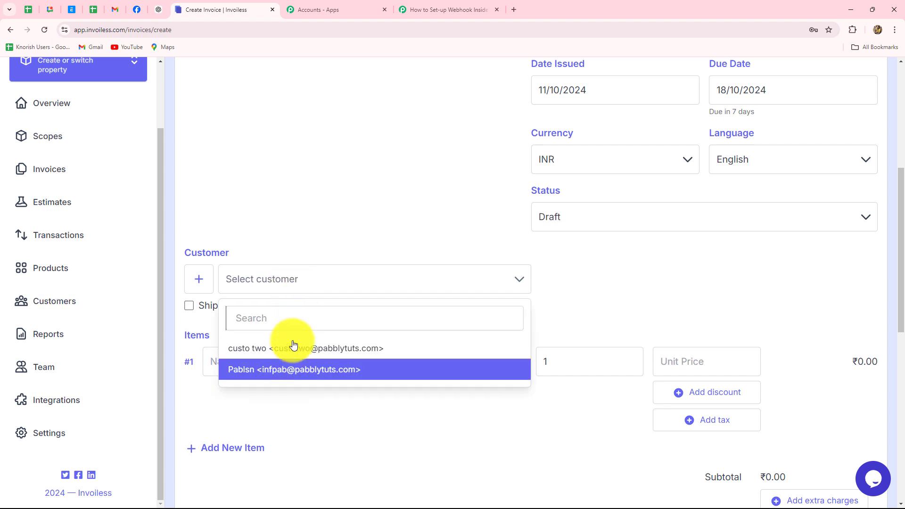
{"action": "left_click", "coordinate": [264, 347]}
{"action": "scroll", "coordinate": [643, 285], "scroll_direction": "down", "scroll_amount": 1}
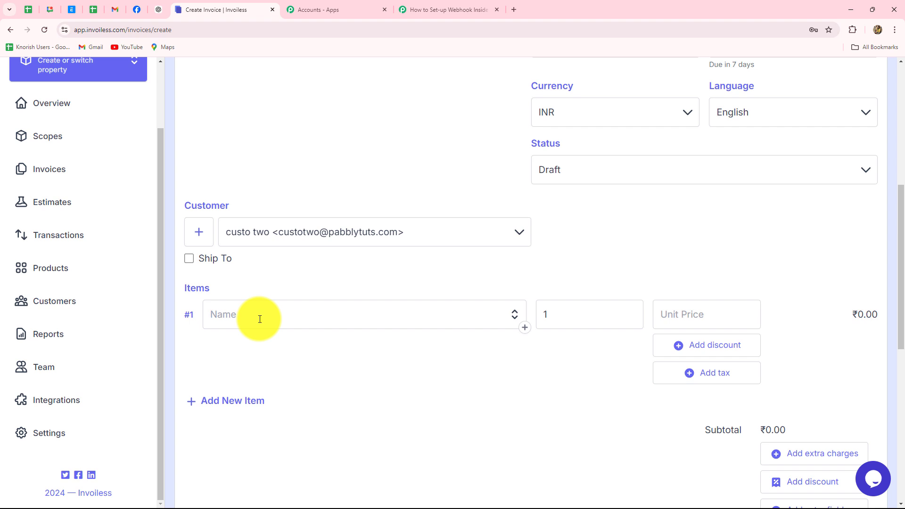
{"action": "type", "text": "Wooden Chair"}
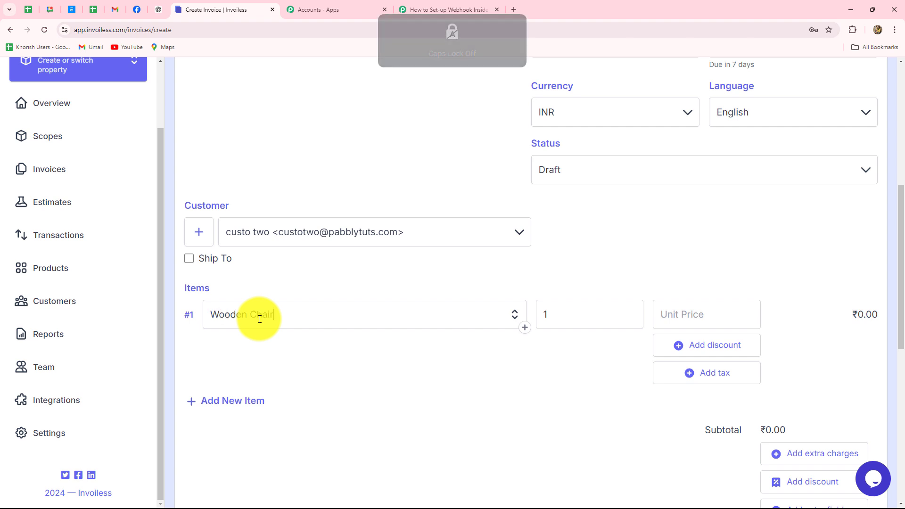
{"action": "double_click", "coordinate": [580, 307]}
{"action": "type", "text": "2"}
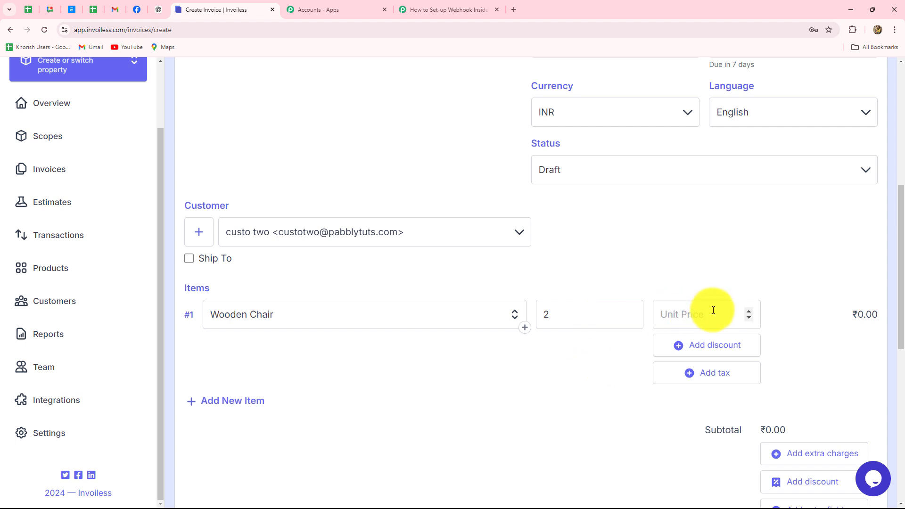
{"action": "type", "text": "2000"}
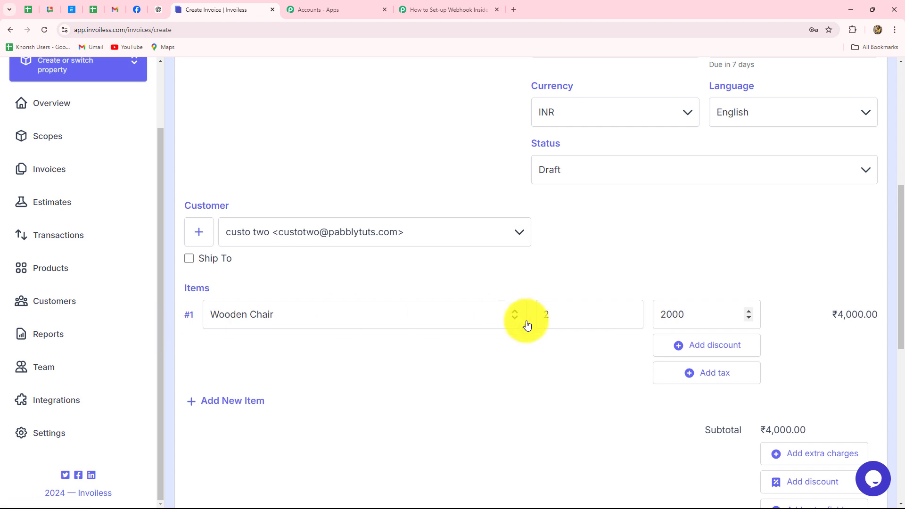
{"action": "scroll", "coordinate": [613, 283], "scroll_direction": "down", "scroll_amount": 2}
{"action": "scroll", "coordinate": [613, 306], "scroll_direction": "down", "scroll_amount": 2}
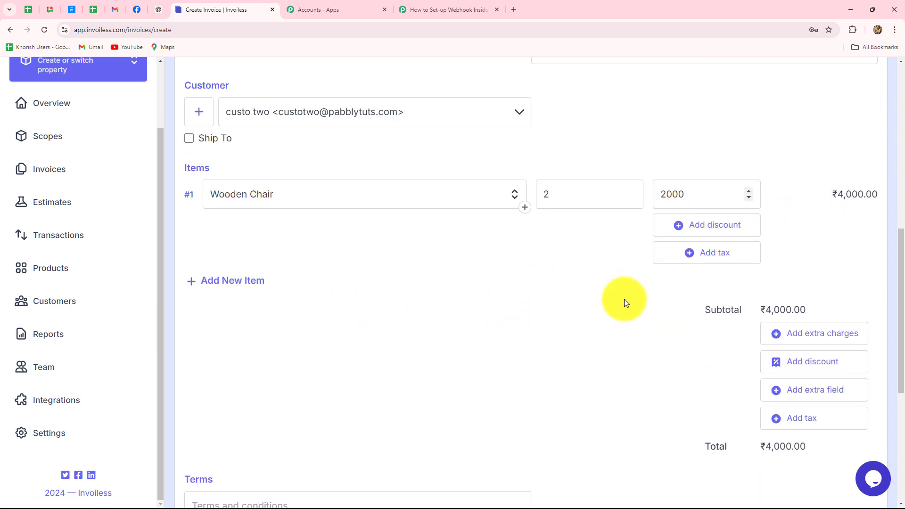
Give the Wooden Chair item a 500 discount, bringing the total to ₹3,500.00.
{"action": "left_click", "coordinate": [692, 156]}
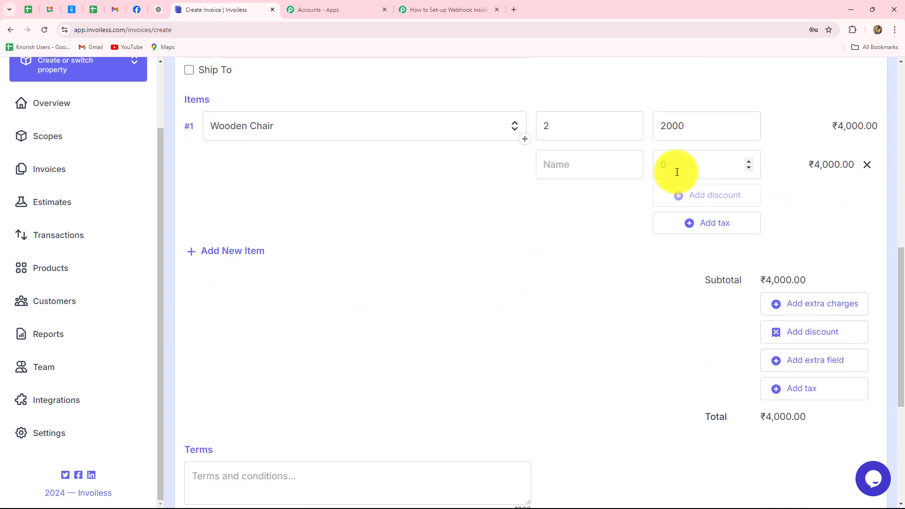
{"action": "left_click", "coordinate": [677, 171]}
{"action": "key", "text": "BackSpace"}
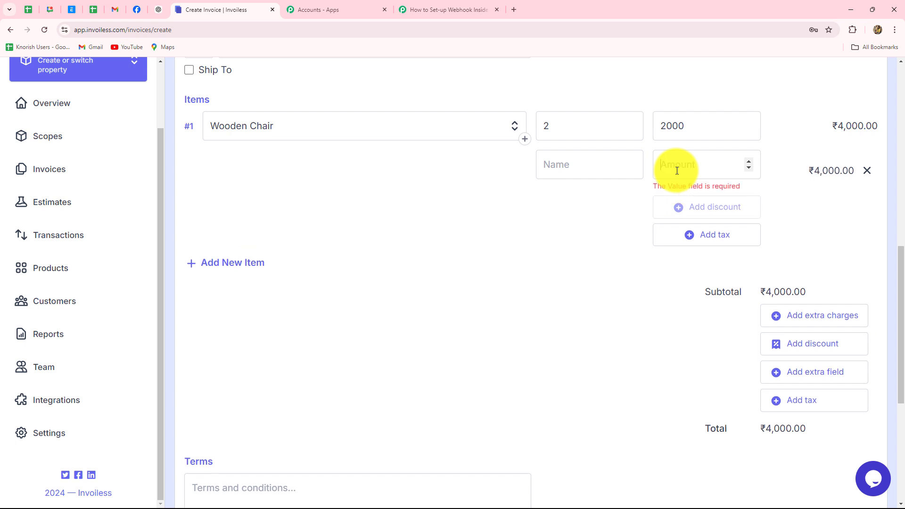
{"action": "type", "text": "500"}
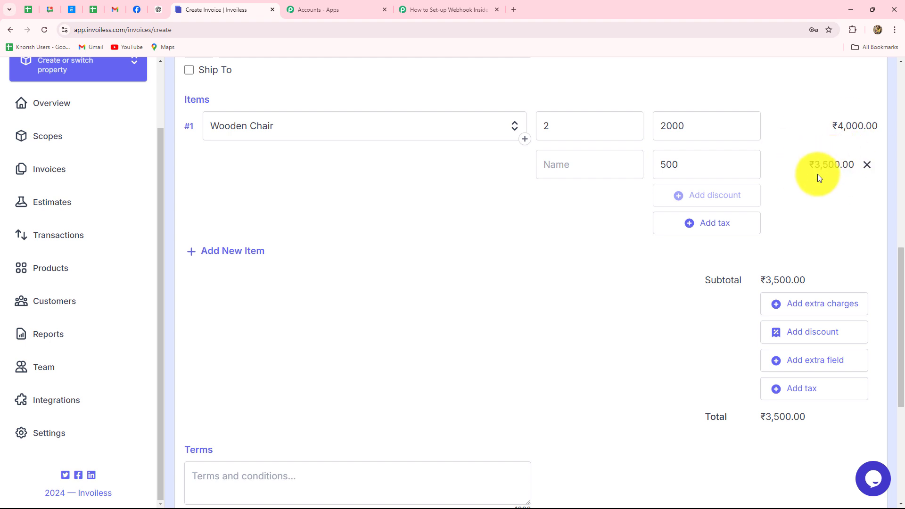
Enter 'Item will not be returned!' as the invoice terms.
{"action": "scroll", "coordinate": [836, 209], "scroll_direction": "down", "scroll_amount": 2}
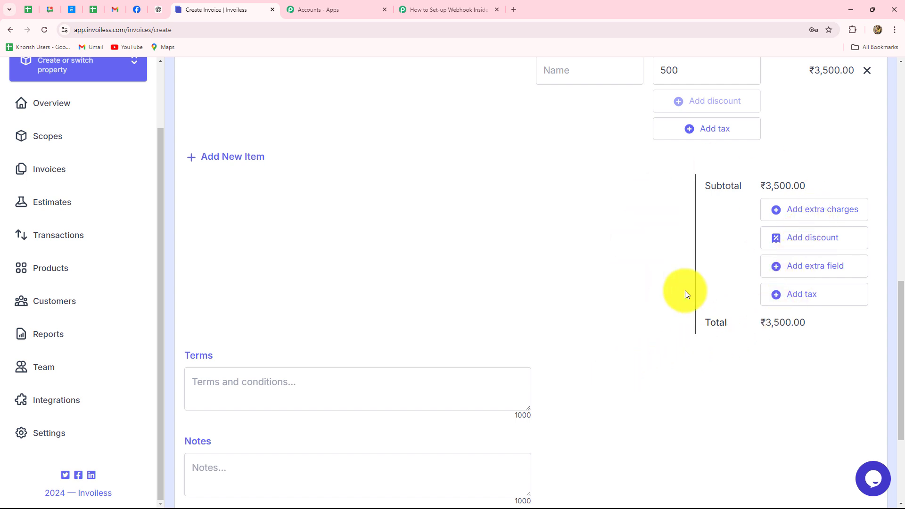
{"action": "scroll", "coordinate": [302, 370], "scroll_direction": "down", "scroll_amount": 3}
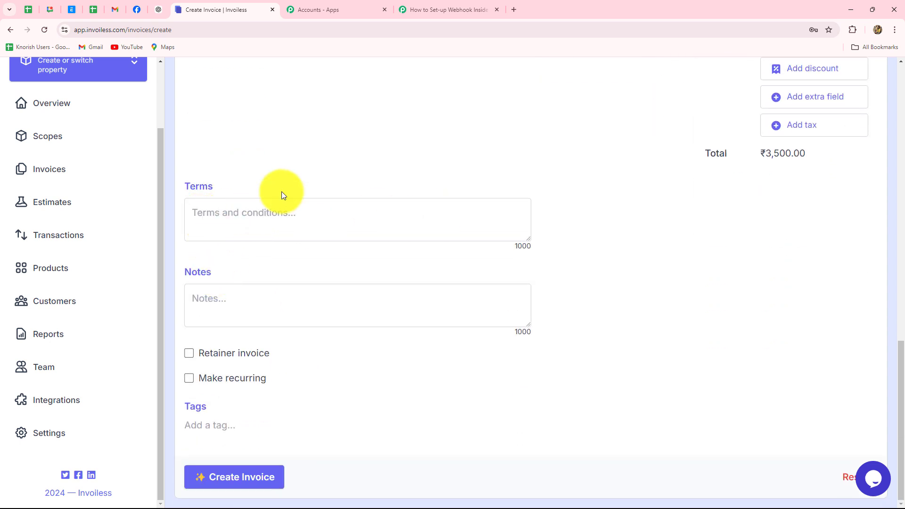
{"action": "type", "text": "Item will not be returned!"}
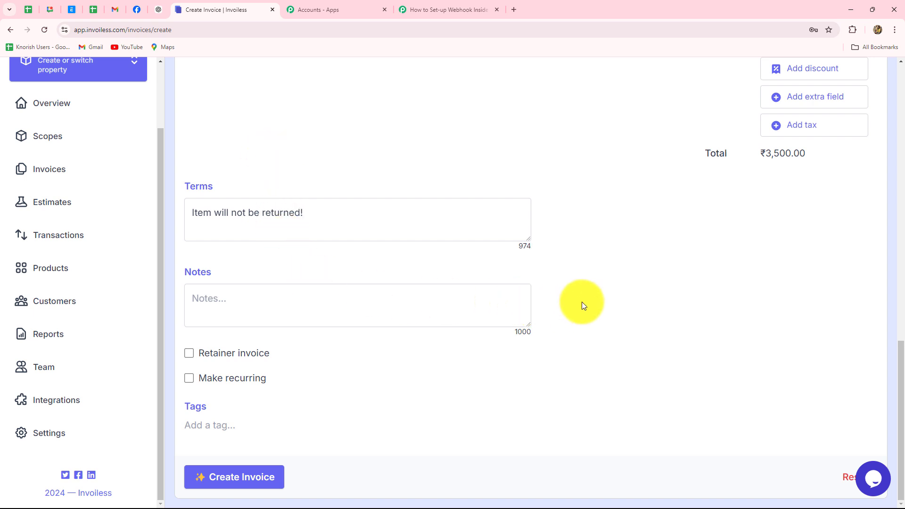
{"action": "left_click", "coordinate": [211, 313]}
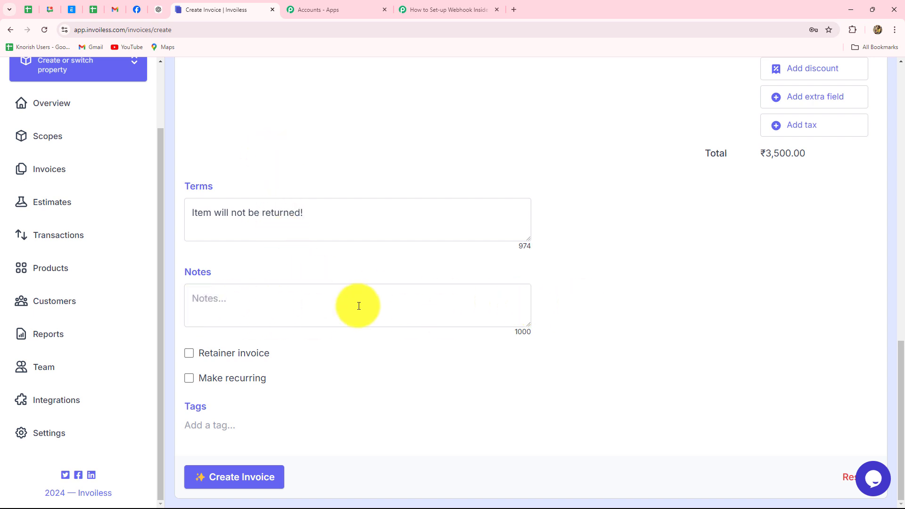
Create draft invoice 000001 and view its shareable invoice page.
{"action": "left_click", "coordinate": [238, 476]}
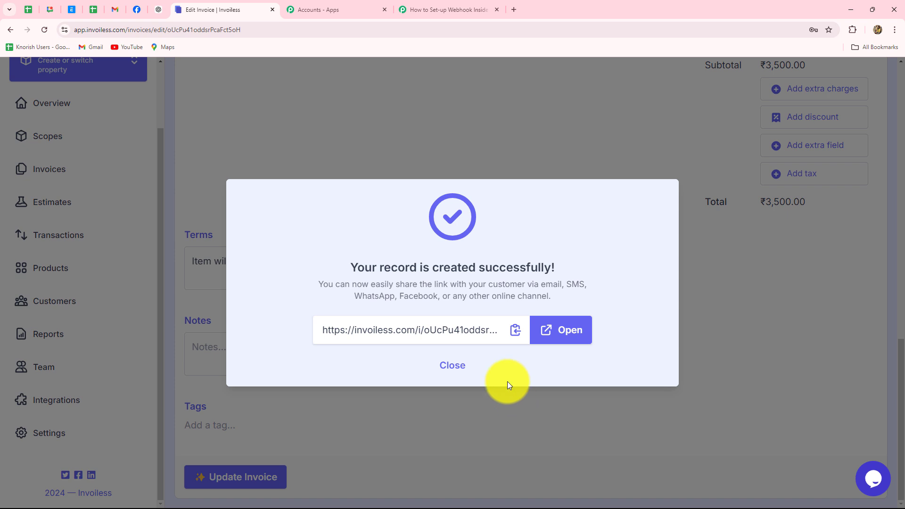
{"action": "left_click", "coordinate": [552, 333]}
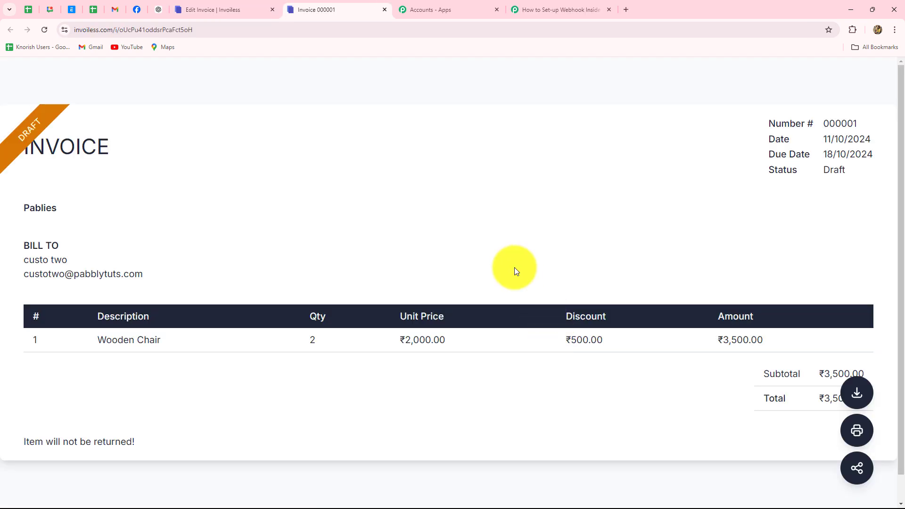
{"action": "scroll", "coordinate": [509, 260], "scroll_direction": "down", "scroll_amount": 1}
{"action": "scroll", "coordinate": [509, 260], "scroll_direction": "up", "scroll_amount": 1}
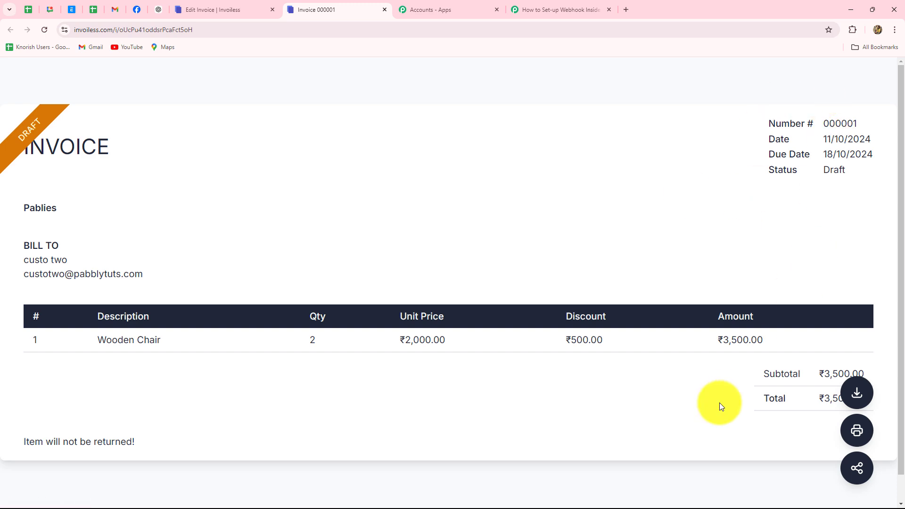
{"action": "left_click", "coordinate": [531, 11]}
{"action": "scroll", "coordinate": [836, 284], "scroll_direction": "down", "scroll_amount": 5}
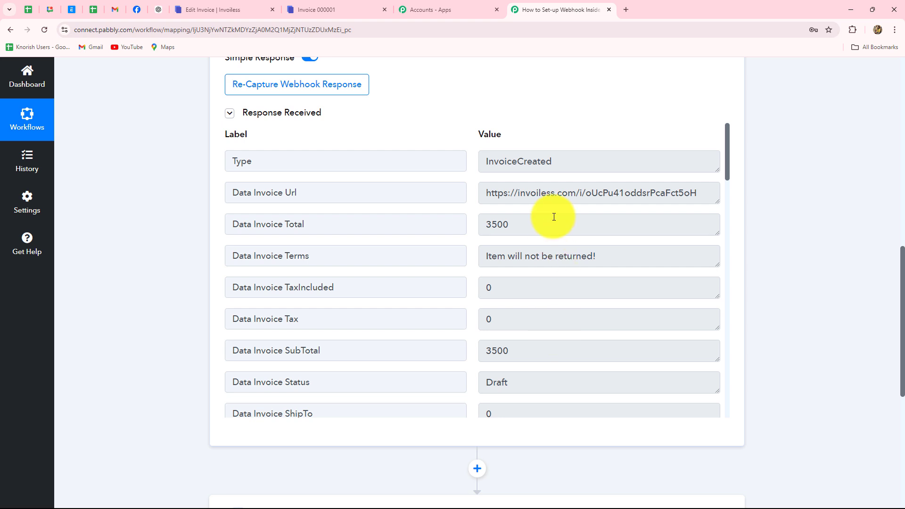
{"action": "left_click_drag", "start_coordinate": [527, 164], "coordinate": [471, 163]}
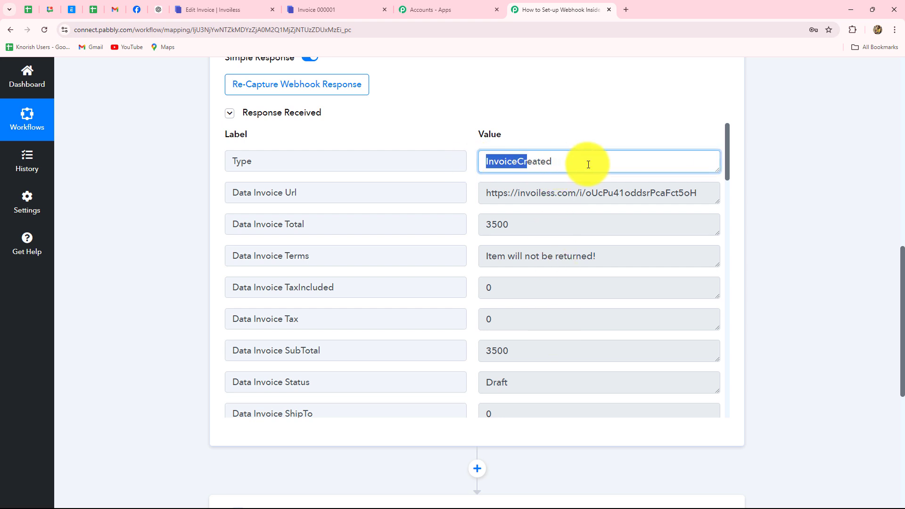
{"action": "double_click", "coordinate": [501, 162]}
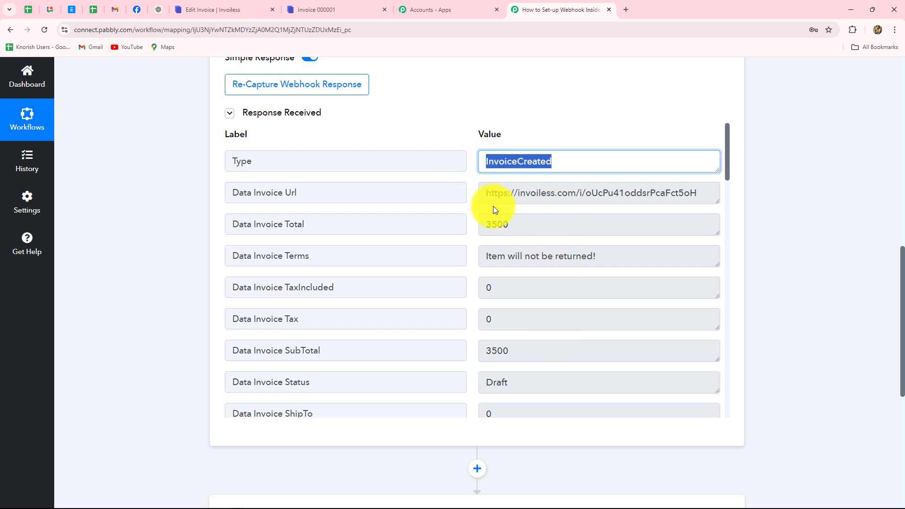
{"action": "left_click_drag", "start_coordinate": [486, 189], "coordinate": [717, 196]}
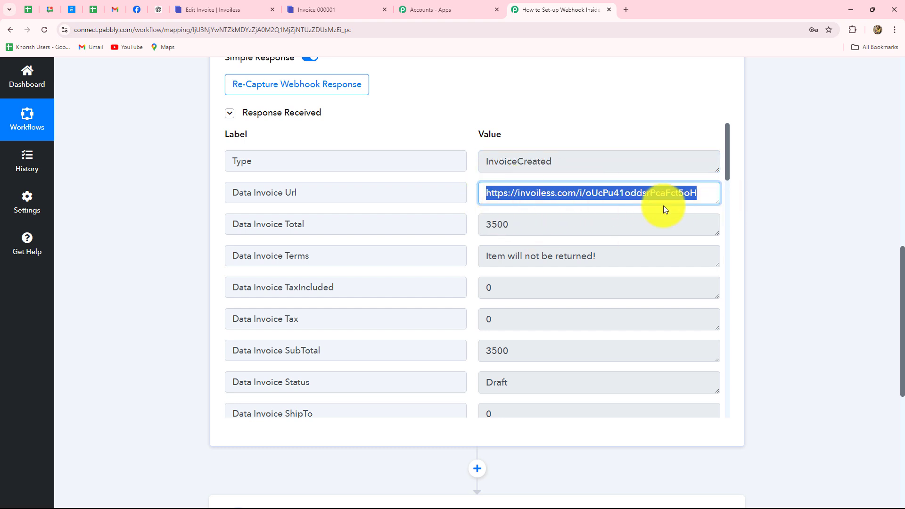
{"action": "scroll", "coordinate": [830, 245], "scroll_direction": "down", "scroll_amount": 3}
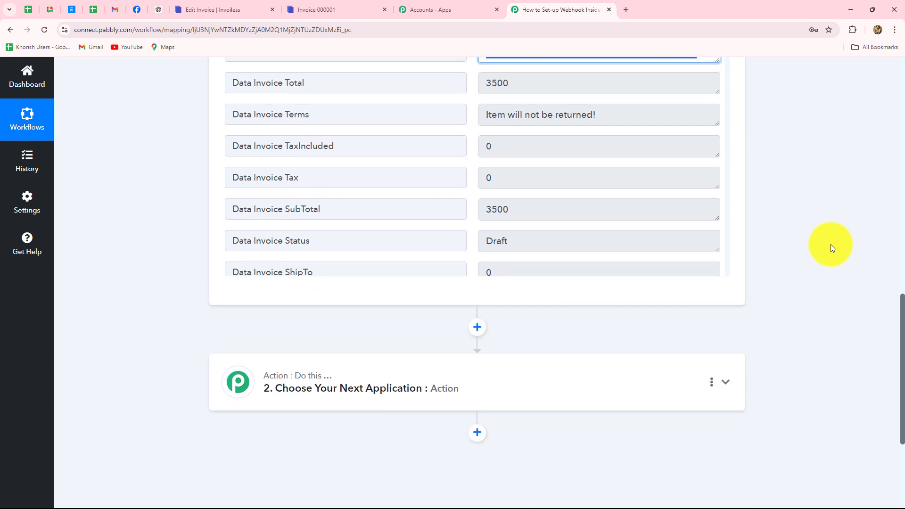
{"action": "scroll", "coordinate": [830, 244], "scroll_direction": "up", "scroll_amount": 2}
{"action": "left_click_drag", "start_coordinate": [480, 178], "coordinate": [430, 200]}
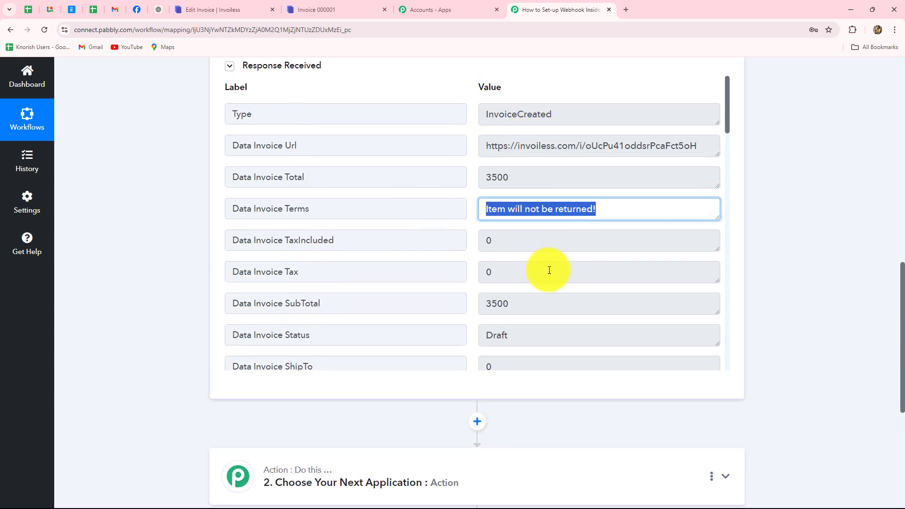
{"action": "scroll", "coordinate": [549, 270], "scroll_direction": "down", "scroll_amount": 4}
{"action": "left_click_drag", "start_coordinate": [528, 147], "coordinate": [448, 146]}
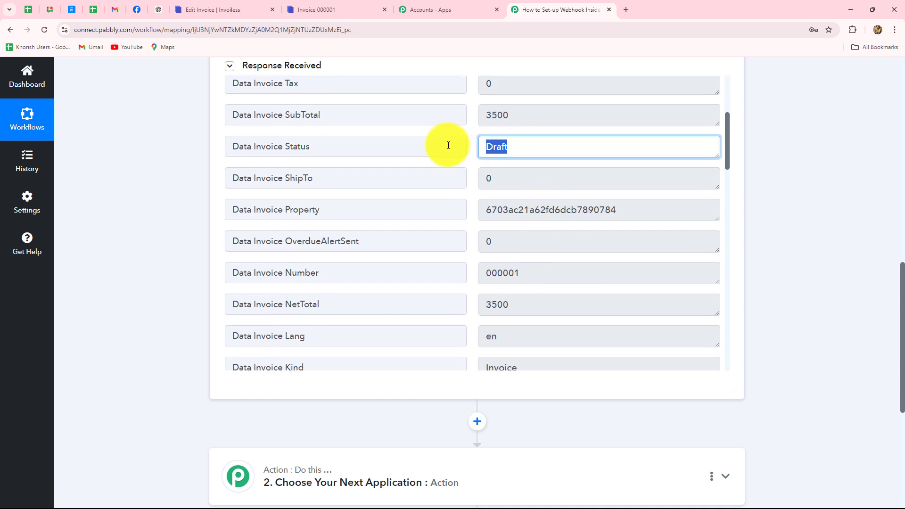
{"action": "scroll", "coordinate": [631, 229], "scroll_direction": "down", "scroll_amount": 1}
{"action": "left_click_drag", "start_coordinate": [638, 163], "coordinate": [459, 166]}
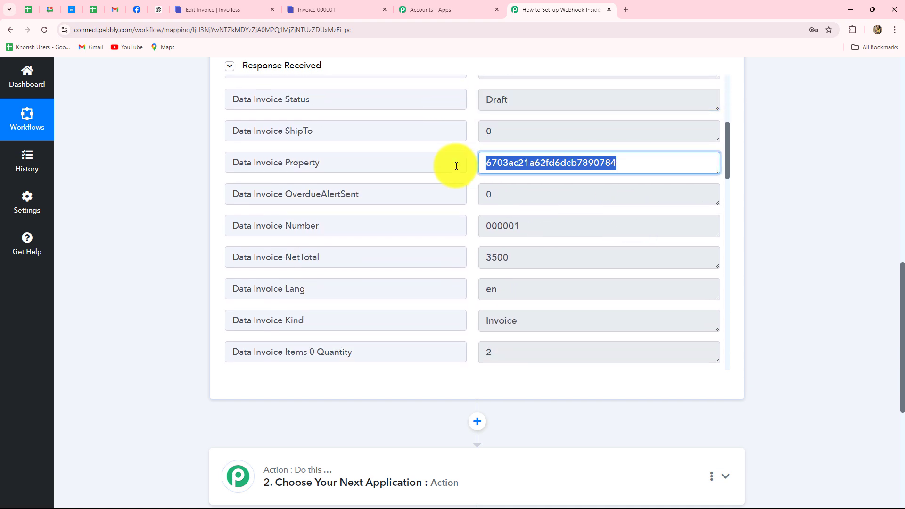
{"action": "scroll", "coordinate": [541, 256], "scroll_direction": "down", "scroll_amount": 2}
{"action": "left_click_drag", "start_coordinate": [523, 135], "coordinate": [452, 138]}
{"action": "scroll", "coordinate": [538, 226], "scroll_direction": "down", "scroll_amount": 4}
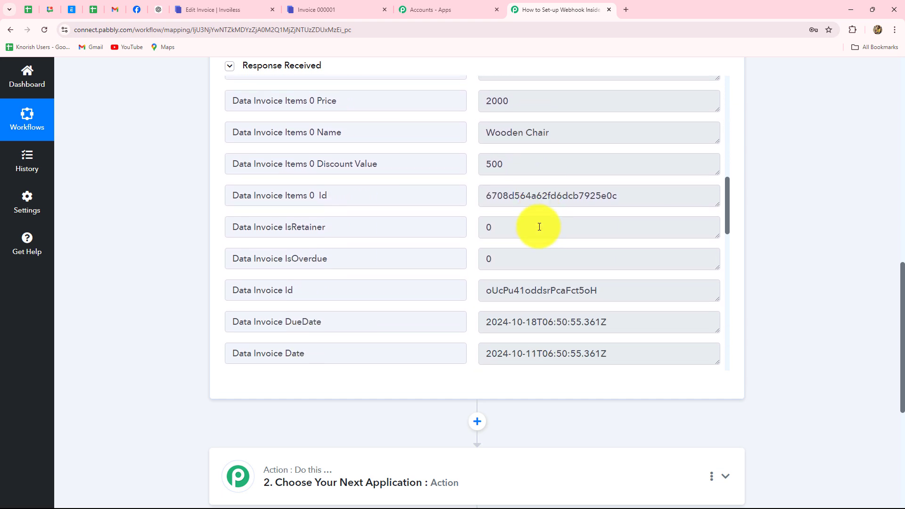
{"action": "left_click", "coordinate": [547, 133]}
{"action": "left_click_drag", "start_coordinate": [543, 109], "coordinate": [470, 101]}
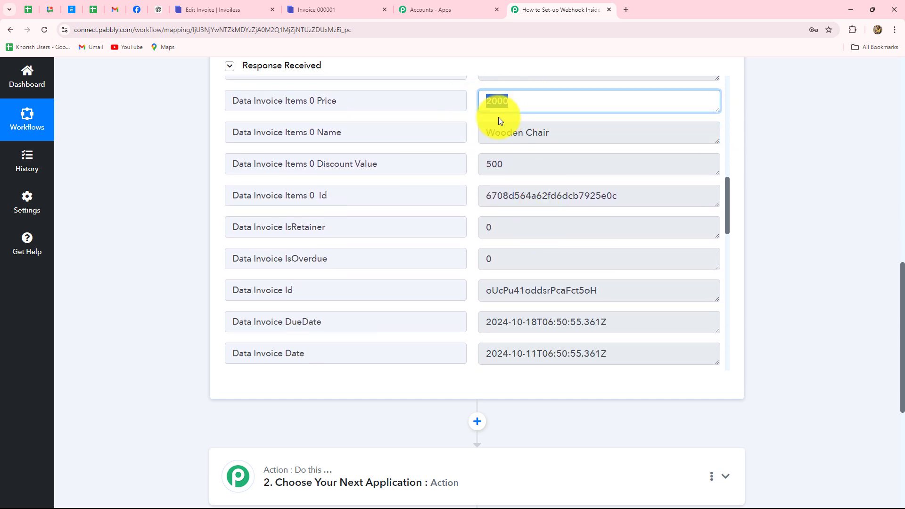
{"action": "left_click_drag", "start_coordinate": [531, 171], "coordinate": [466, 164]}
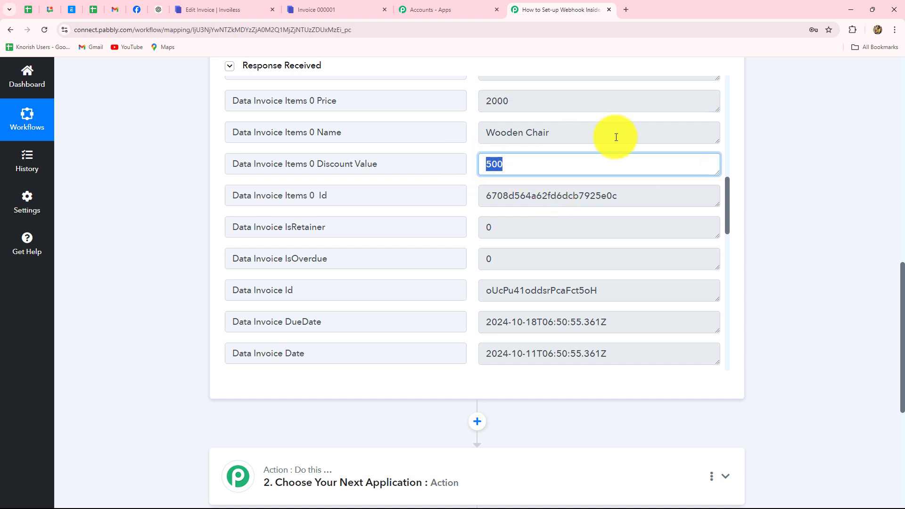
{"action": "left_click_drag", "start_coordinate": [616, 135], "coordinate": [476, 134]}
{"action": "scroll", "coordinate": [597, 215], "scroll_direction": "down", "scroll_amount": 2}
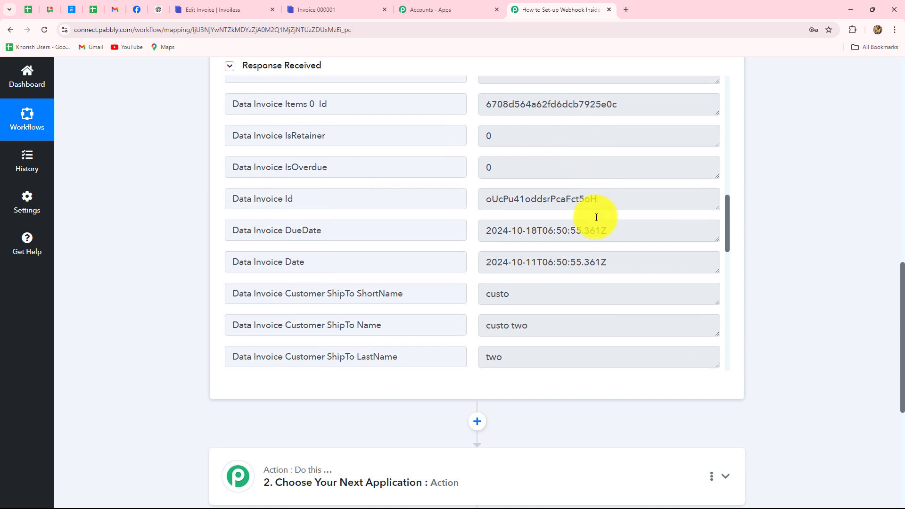
{"action": "scroll", "coordinate": [598, 214], "scroll_direction": "up", "scroll_amount": 4}
{"action": "left_click_drag", "start_coordinate": [546, 163], "coordinate": [474, 168]}
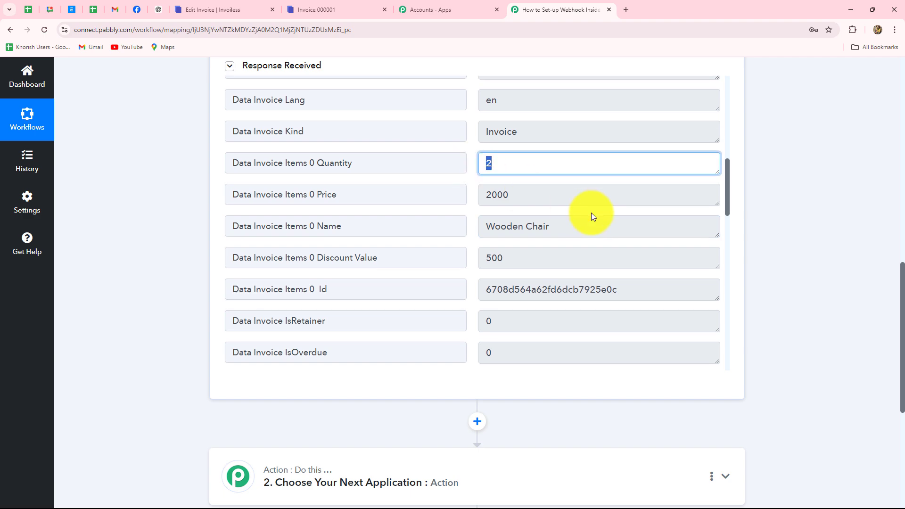
{"action": "scroll", "coordinate": [591, 213], "scroll_direction": "down", "scroll_amount": 10}
{"action": "scroll", "coordinate": [591, 213], "scroll_direction": "down", "scroll_amount": 3}
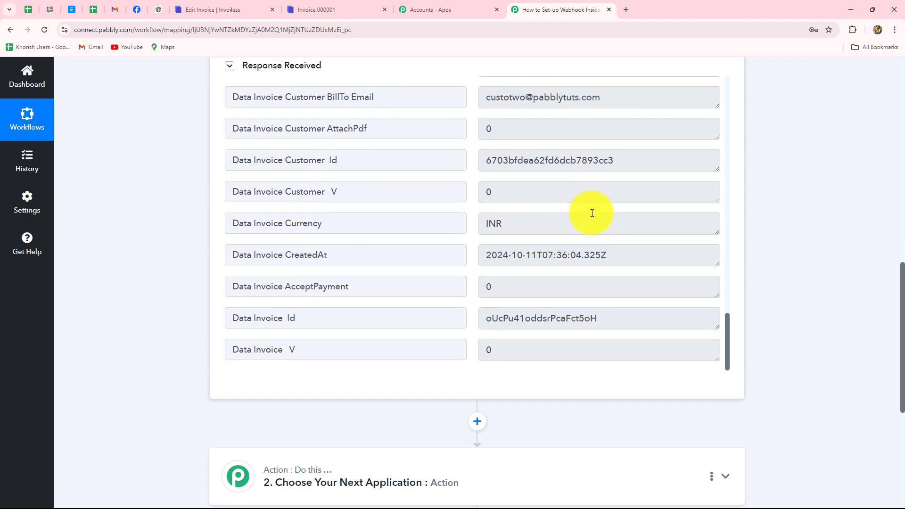
{"action": "scroll", "coordinate": [590, 210], "scroll_direction": "up", "scroll_amount": 1}
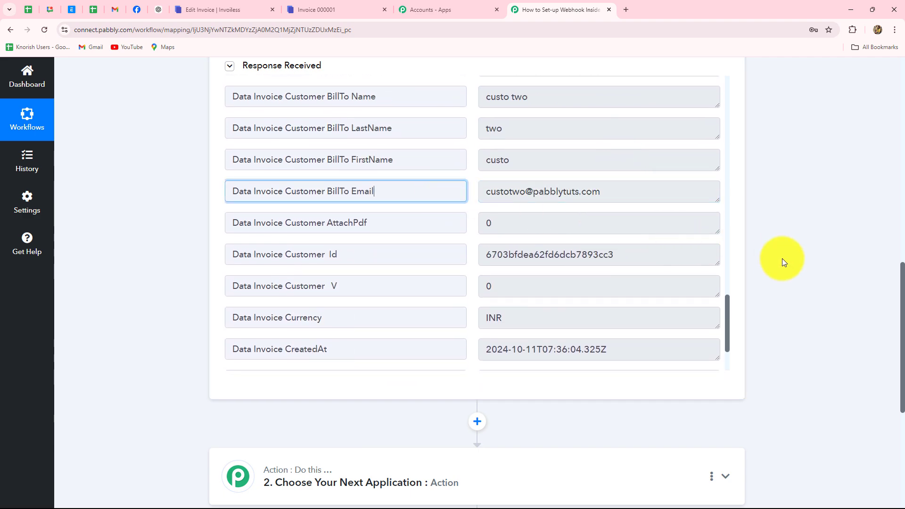
{"action": "scroll", "coordinate": [785, 260], "scroll_direction": "up", "scroll_amount": 15}
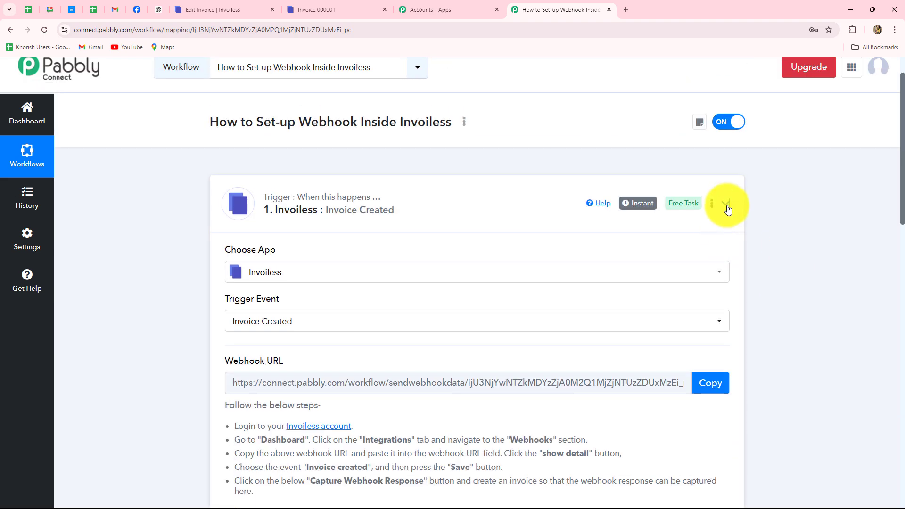
Review the completed Invoice Created trigger, then collapse its card to reveal the action step.
{"action": "left_click", "coordinate": [727, 210]}
{"action": "left_click", "coordinate": [414, 200]}
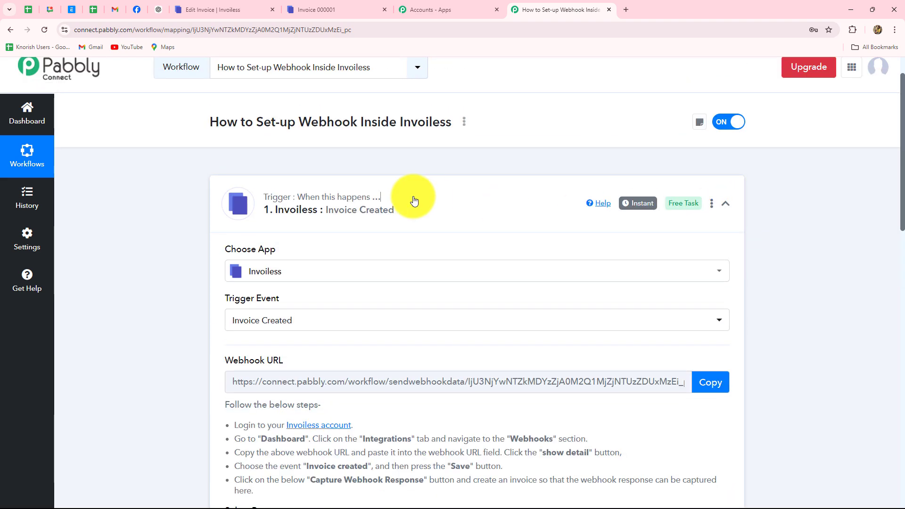
{"action": "scroll", "coordinate": [833, 341], "scroll_direction": "down", "scroll_amount": 8}
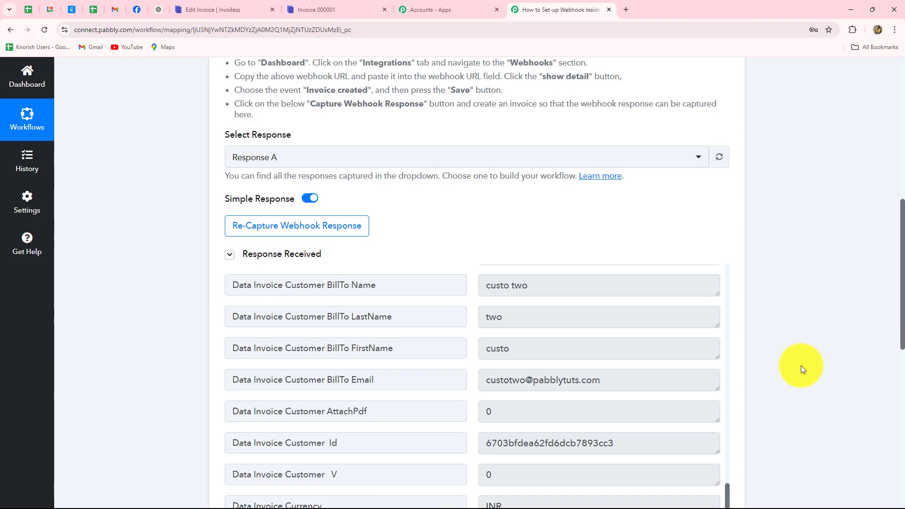
{"action": "scroll", "coordinate": [801, 365], "scroll_direction": "down", "scroll_amount": 4}
{"action": "scroll", "coordinate": [545, 278], "scroll_direction": "up", "scroll_amount": 10}
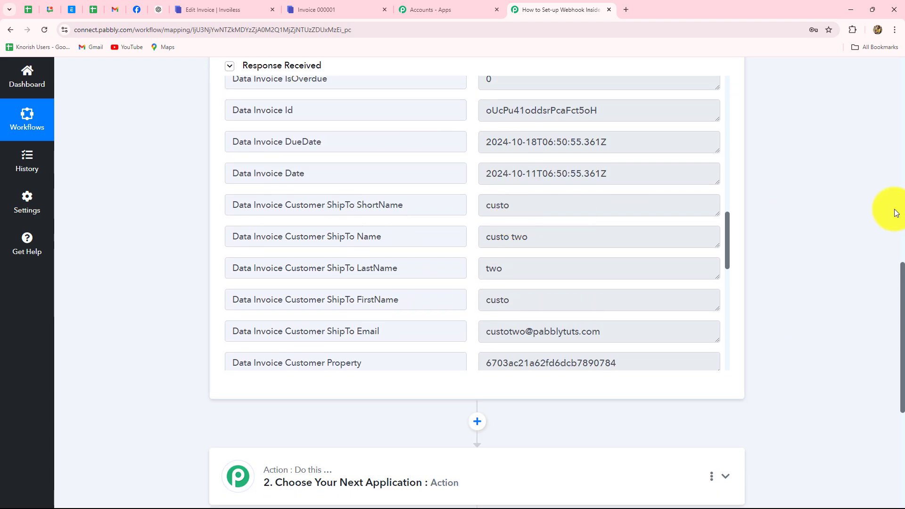
{"action": "scroll", "coordinate": [839, 212], "scroll_direction": "up", "scroll_amount": 10}
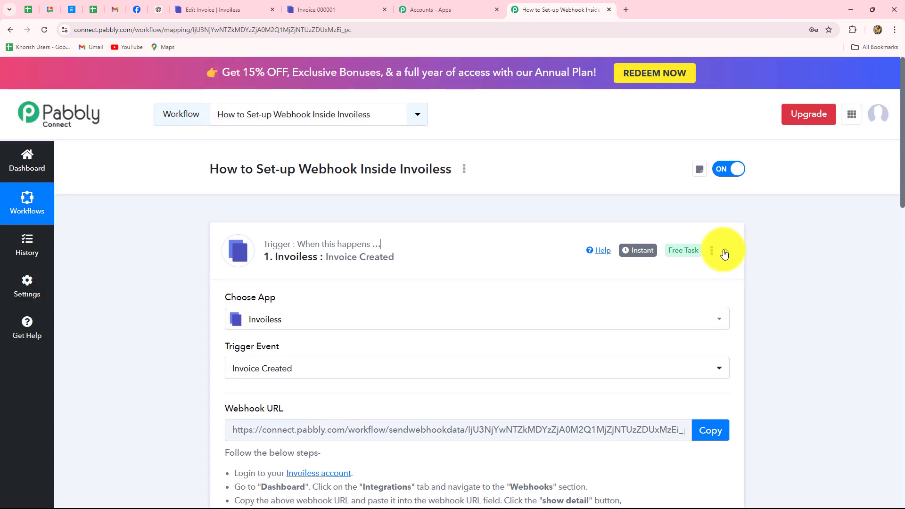
{"action": "left_click", "coordinate": [725, 254]}
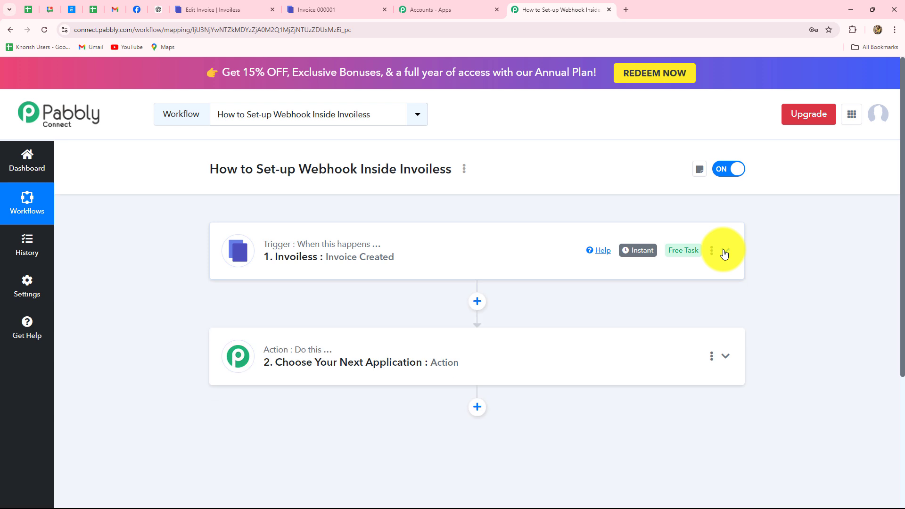